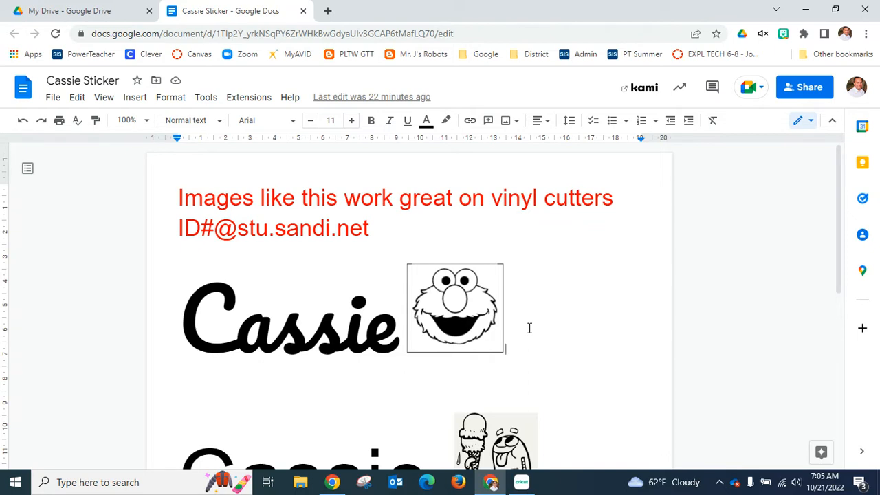
Review the sticker document's sample names and images for vinyl cutters and the laser, including the student ID address line.
{"action": "scroll", "coordinate": [531, 328], "scroll_direction": "down", "scroll_amount": 1}
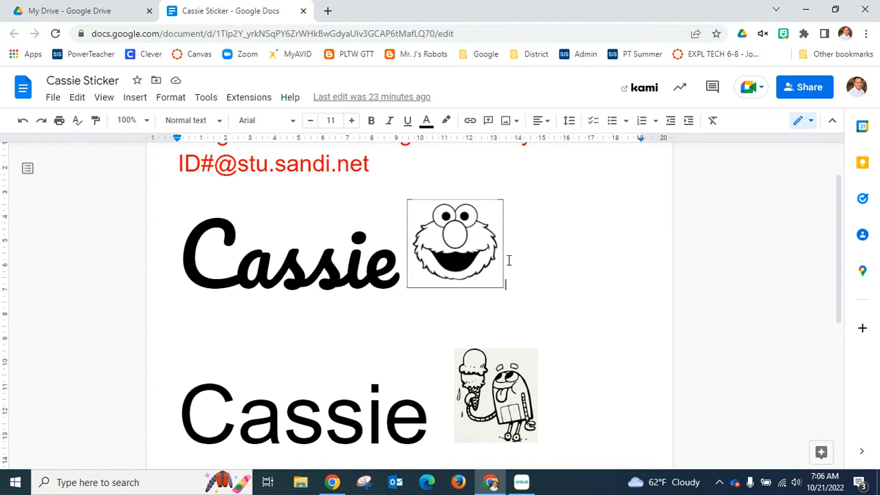
{"action": "scroll", "coordinate": [532, 247], "scroll_direction": "up", "scroll_amount": 1}
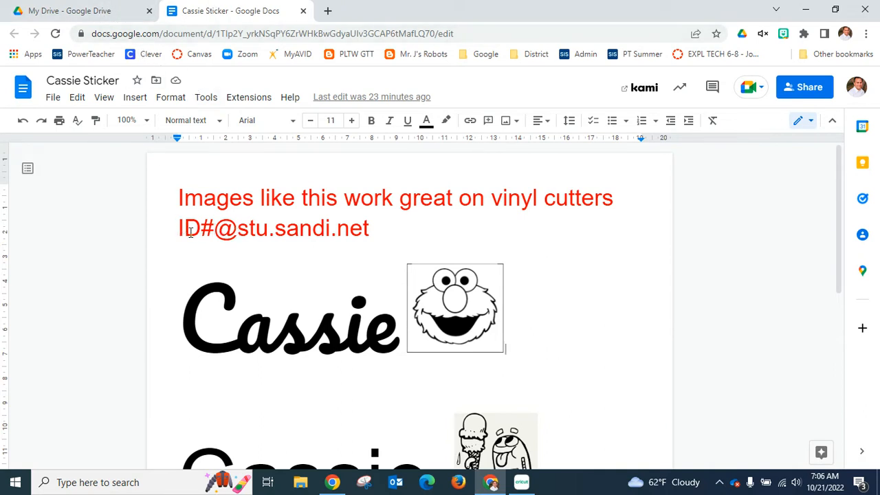
{"action": "left_click_drag", "start_coordinate": [179, 229], "coordinate": [399, 263]}
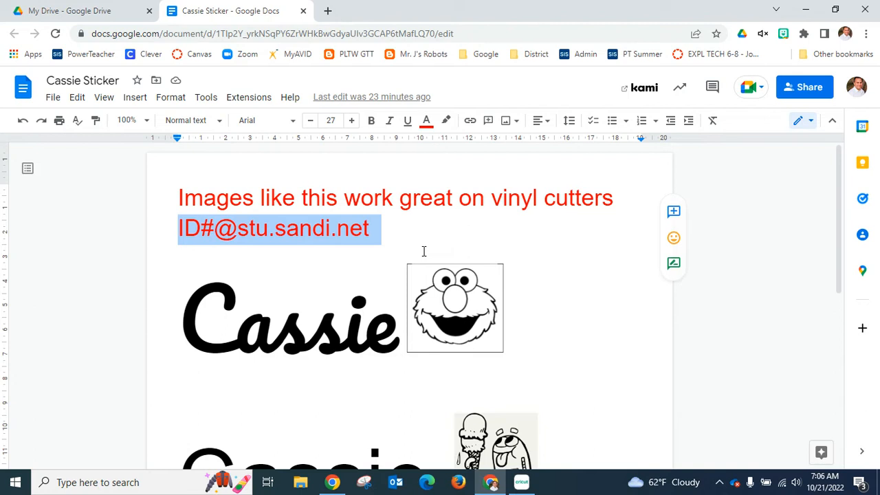
{"action": "scroll", "coordinate": [424, 264], "scroll_direction": "down", "scroll_amount": 1}
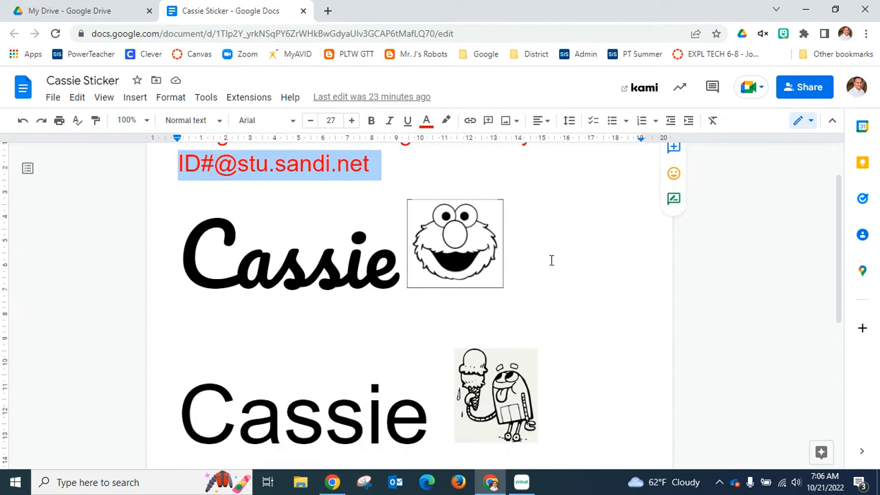
{"action": "scroll", "coordinate": [567, 306], "scroll_direction": "down", "scroll_amount": 1}
{"action": "double_click", "coordinate": [597, 429]}
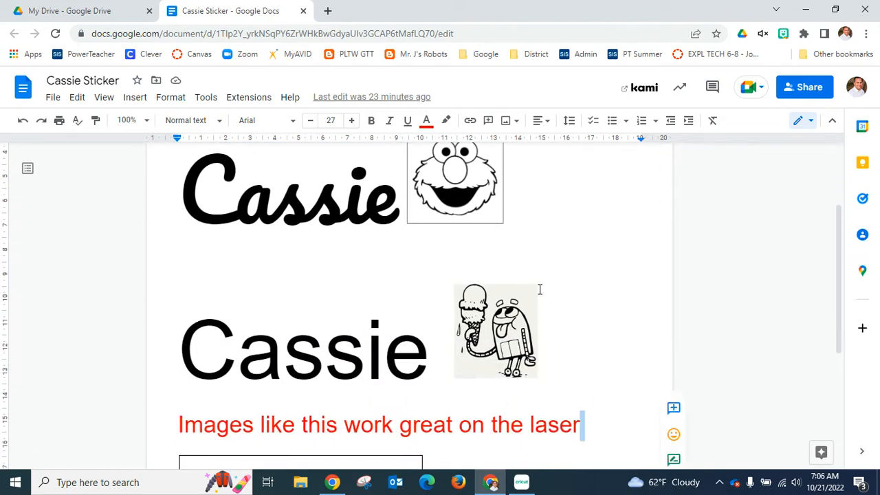
{"action": "scroll", "coordinate": [585, 333], "scroll_direction": "up", "scroll_amount": 2}
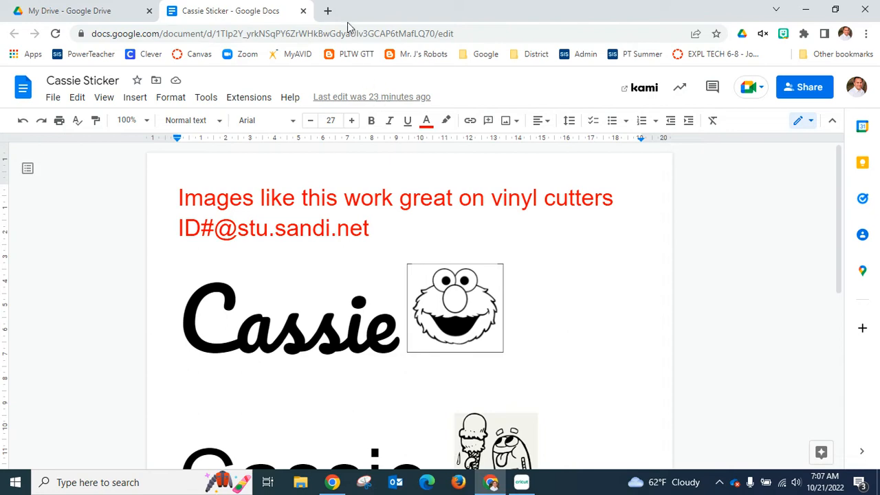
Search the web for "design space cricut" in a new browser tab and open the Cricut Design Space site.
{"action": "left_click", "coordinate": [328, 12]}
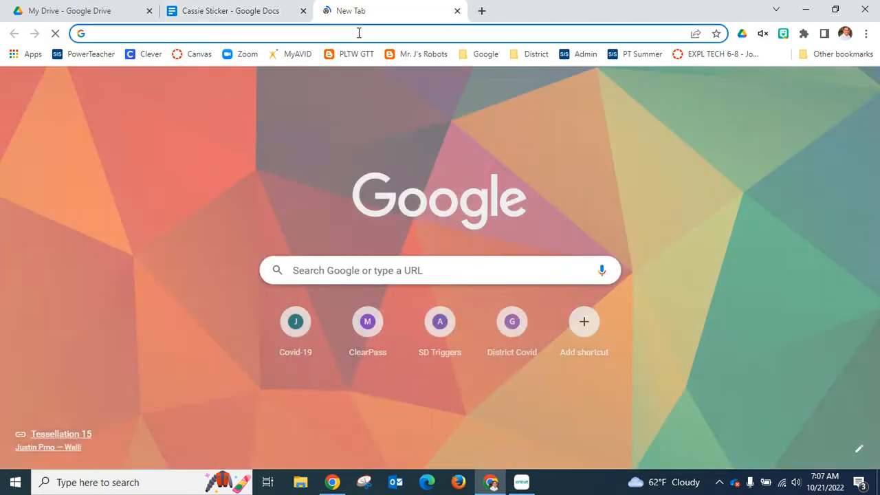
{"action": "type", "text": "des"}
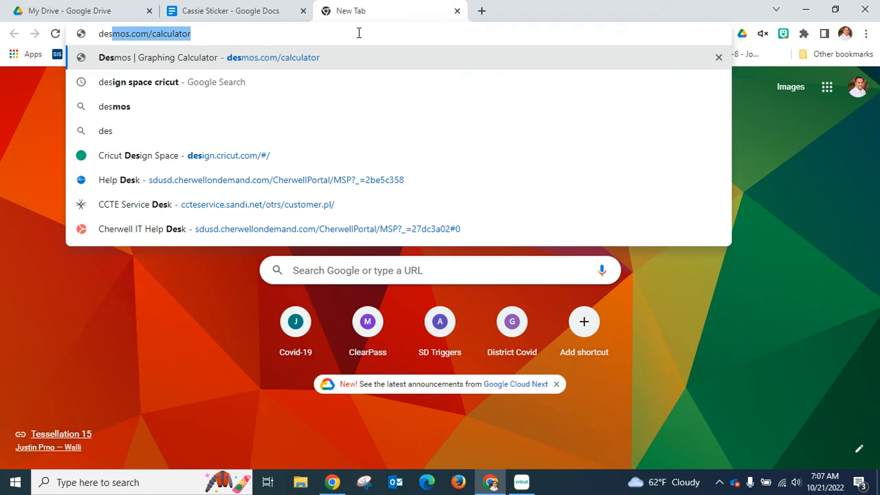
{"action": "type", "text": "ign s"}
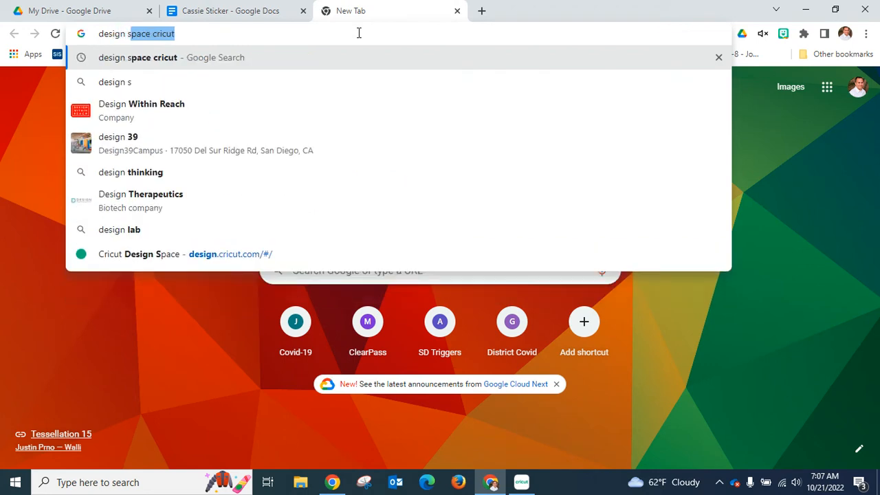
{"action": "type", "text": "pace crictu"}
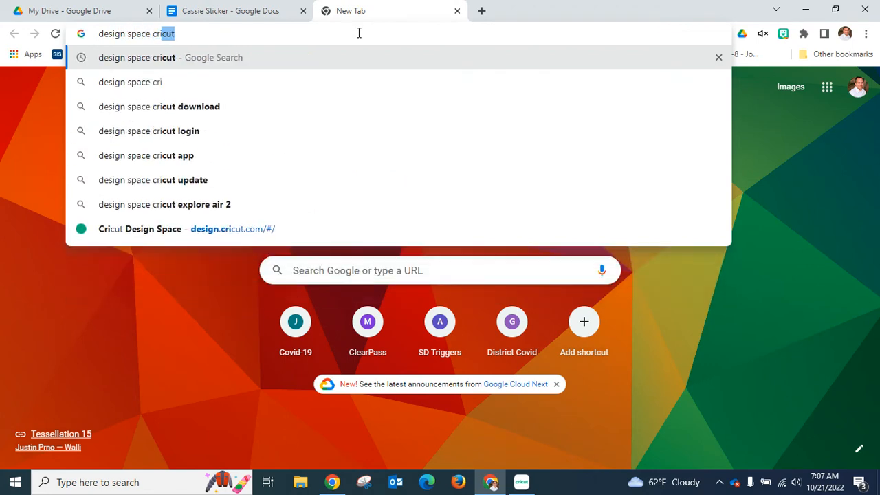
{"action": "key", "text": "BackSpace"}
{"action": "key", "text": "BackSpace"}
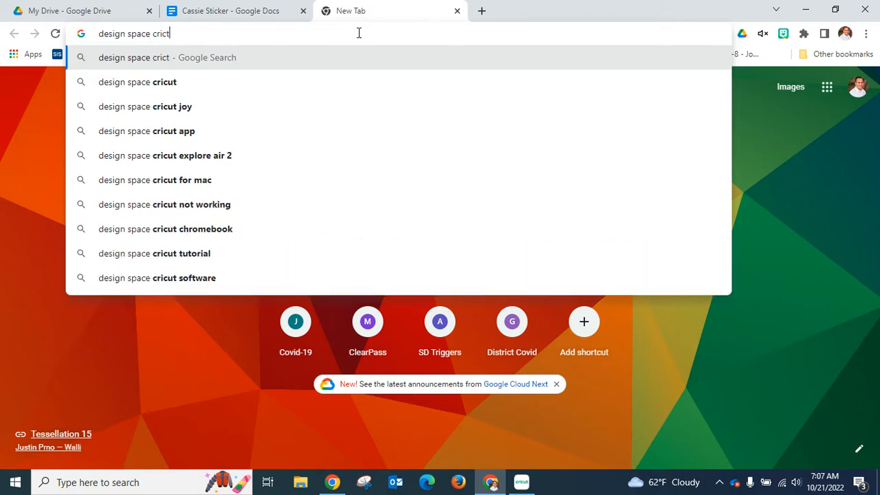
{"action": "type", "text": "ut"}
{"action": "key", "text": "Return"}
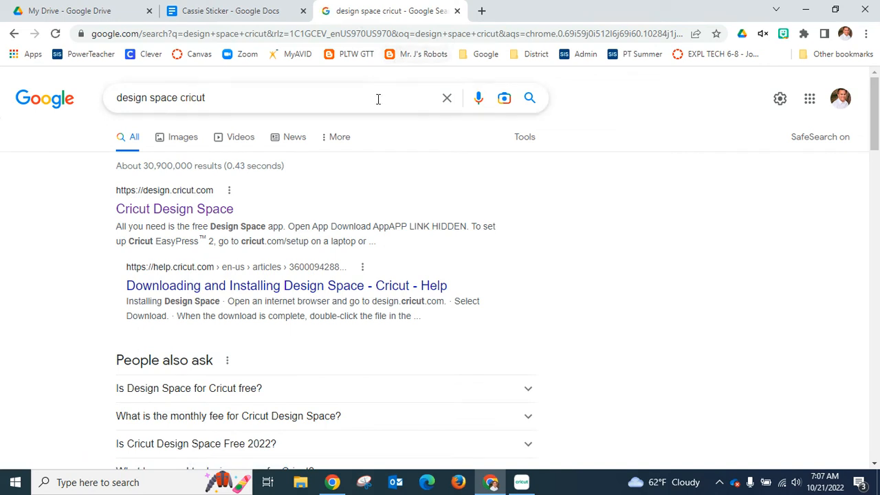
{"action": "left_click", "coordinate": [183, 214]}
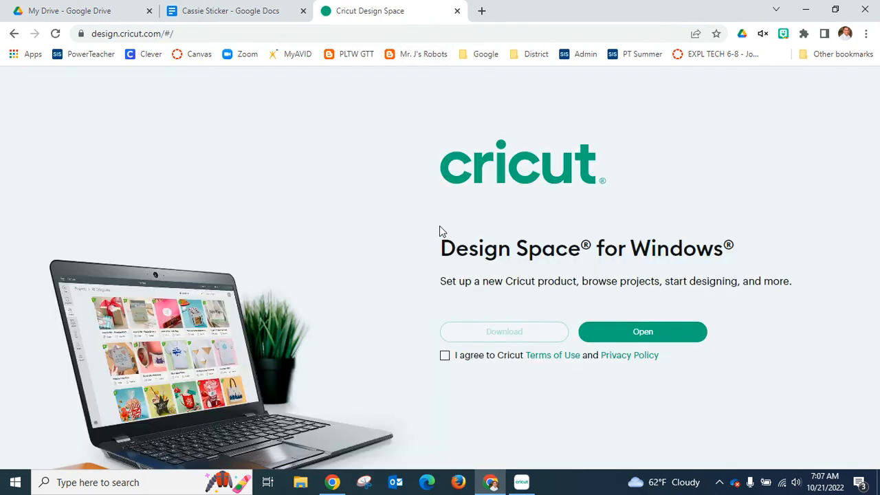
Agree to the Cricut terms of use, request opening the desktop application, and switch to Cricut Design Space.
{"action": "left_click", "coordinate": [445, 356]}
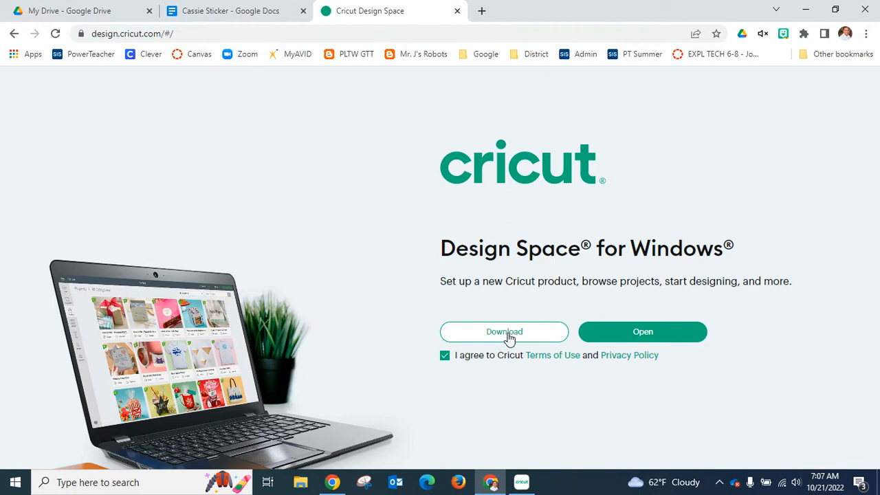
{"action": "left_click", "coordinate": [644, 333]}
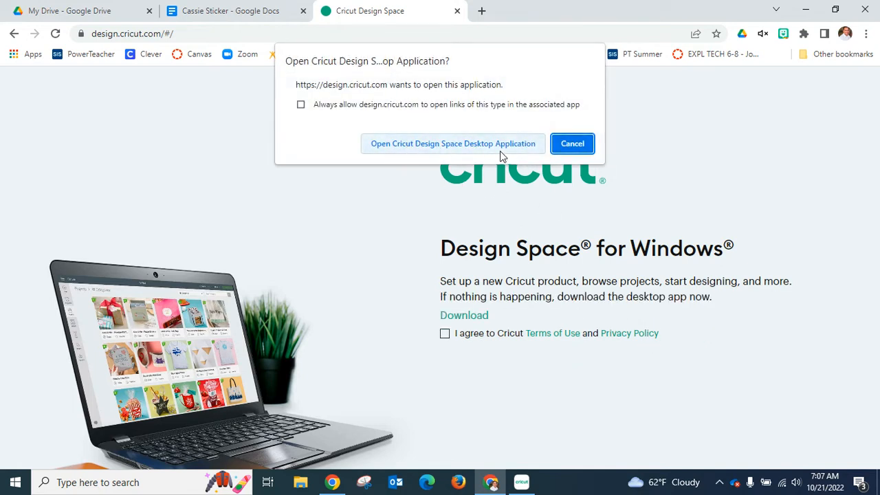
{"action": "left_click", "coordinate": [522, 482]}
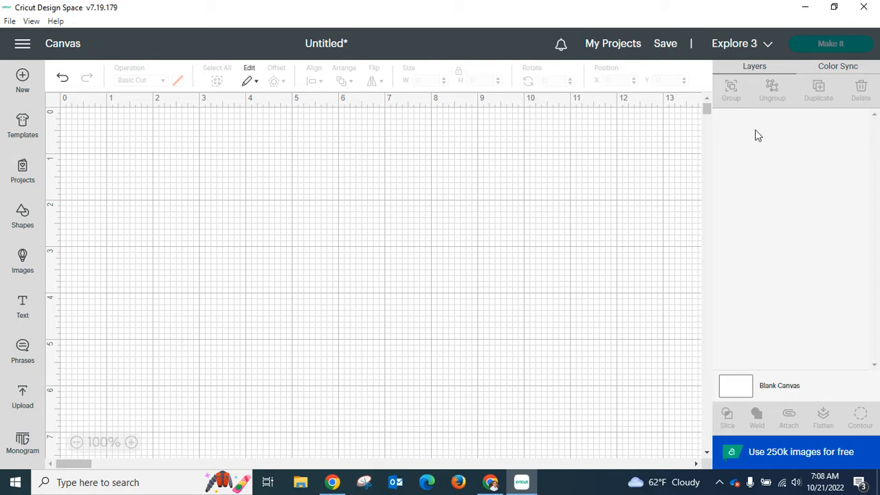
Choose Cricut Explore 3 as the machine and save the blank project, titled with the sticker owner's first name plus "Sticker".
{"action": "left_click", "coordinate": [734, 50]}
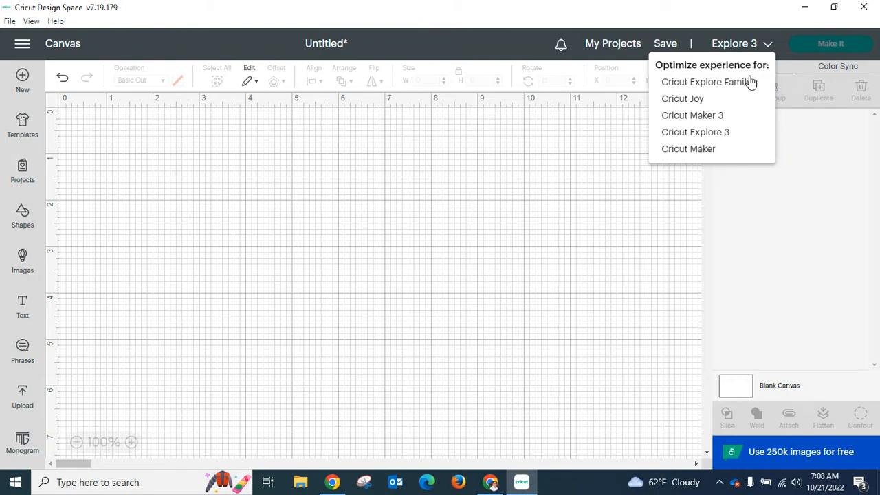
{"action": "left_click", "coordinate": [718, 136]}
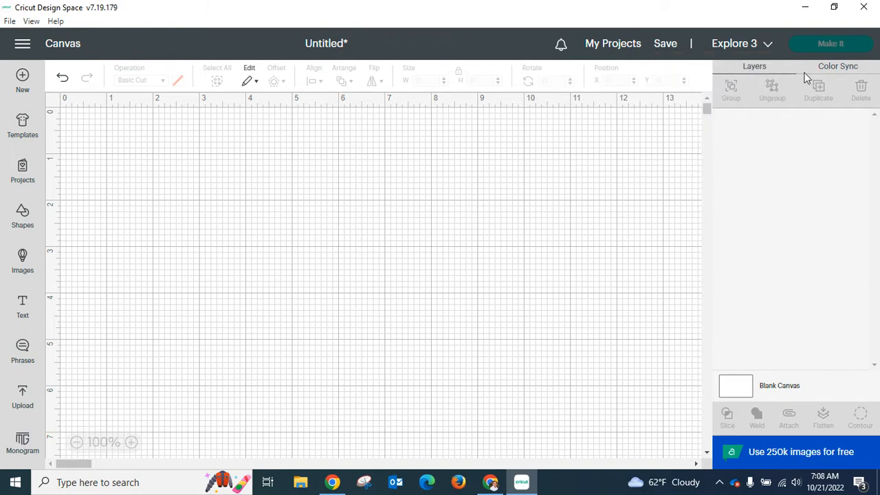
{"action": "left_click", "coordinate": [666, 43]}
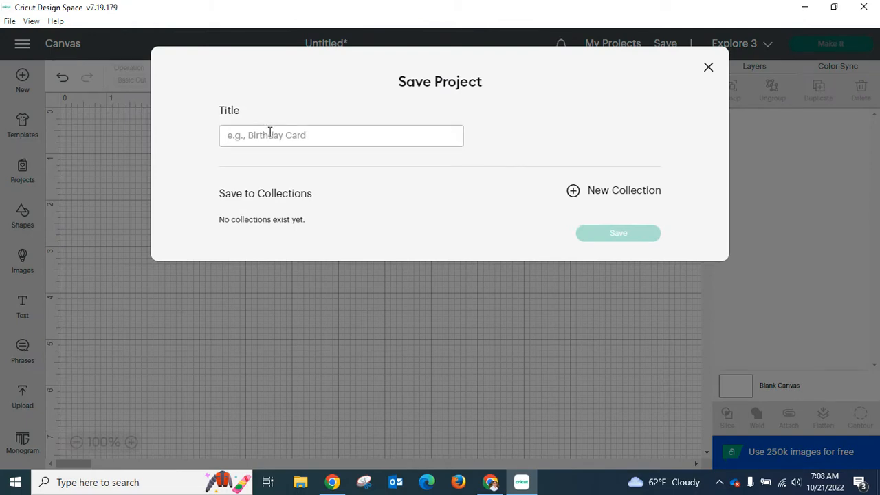
{"action": "type", "text": "Cassi"}
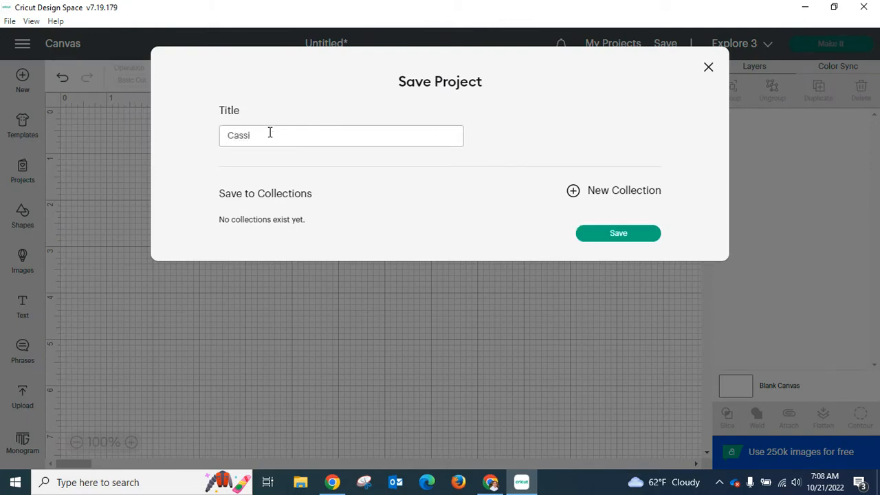
{"action": "type", "text": "e Sticker's"}
{"action": "left_click", "coordinate": [605, 242]}
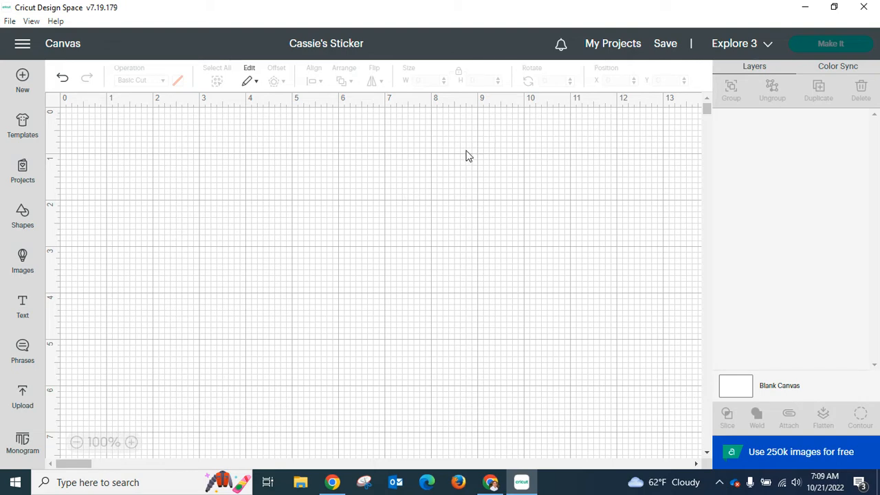
Return to the sticker document in Chrome and launch the Snipping Tool over it.
{"action": "left_click", "coordinate": [493, 484]}
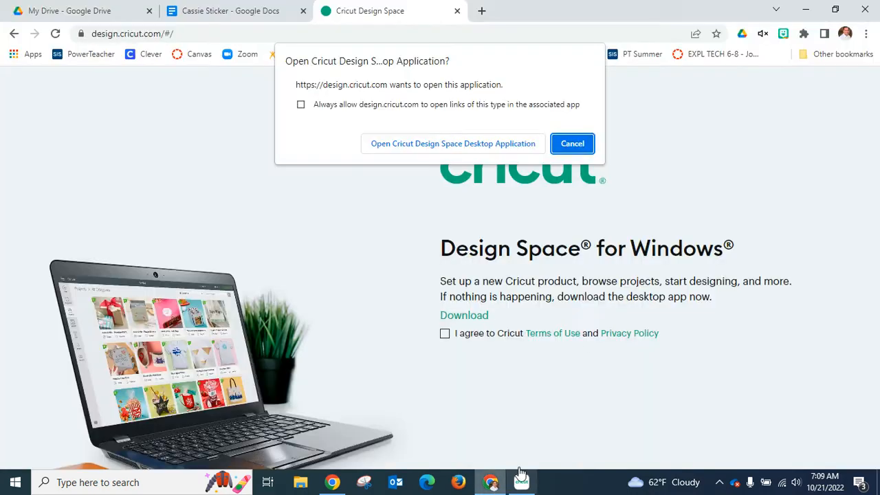
{"action": "left_click", "coordinate": [272, 11]}
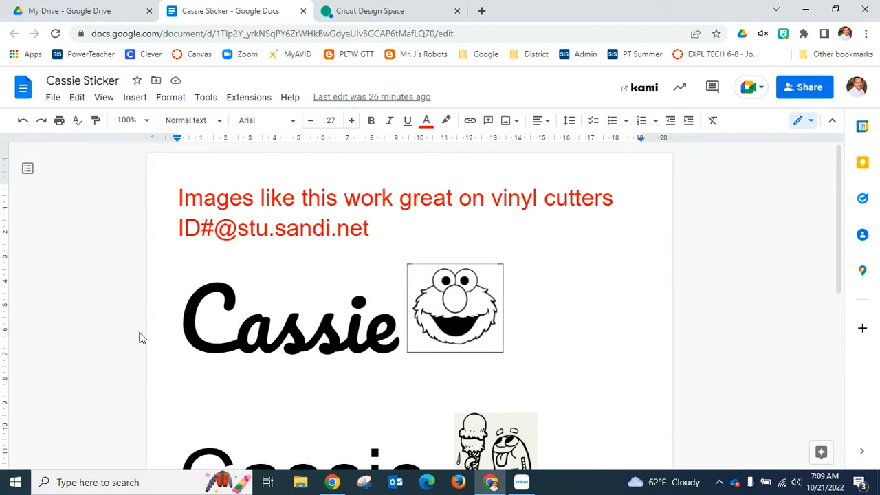
{"action": "key", "text": "super"}
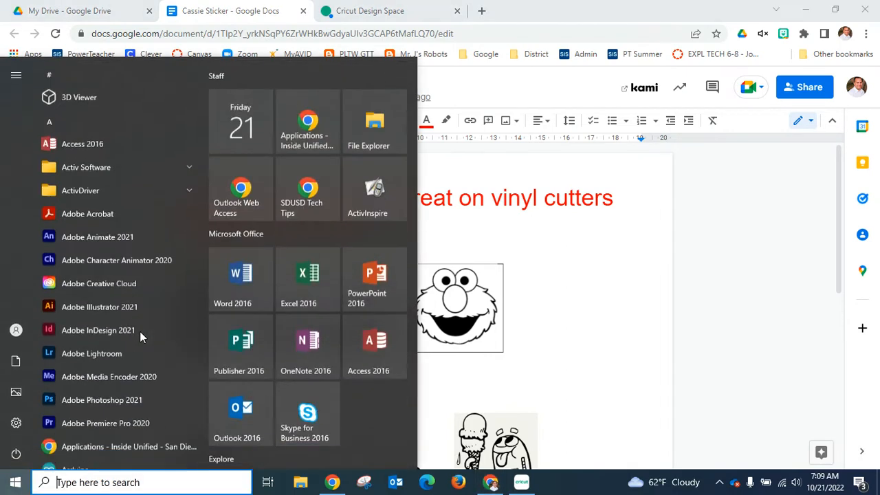
{"action": "type", "text": "snip"}
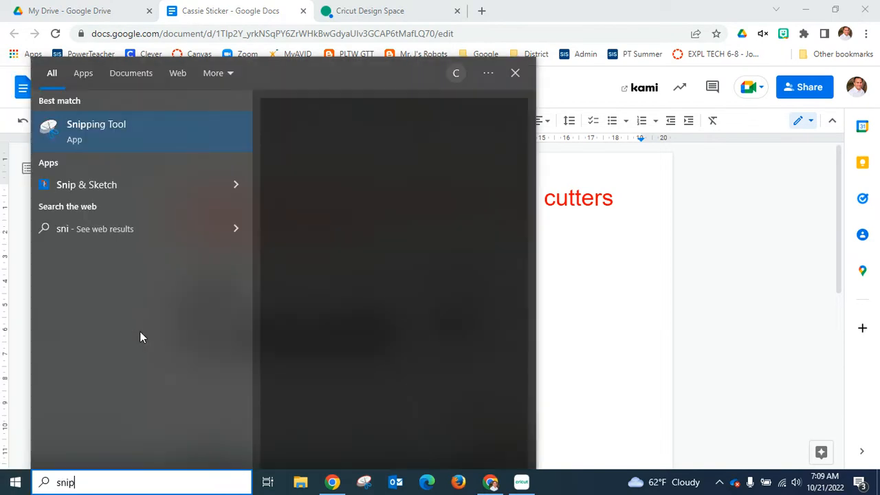
{"action": "left_click", "coordinate": [108, 135]}
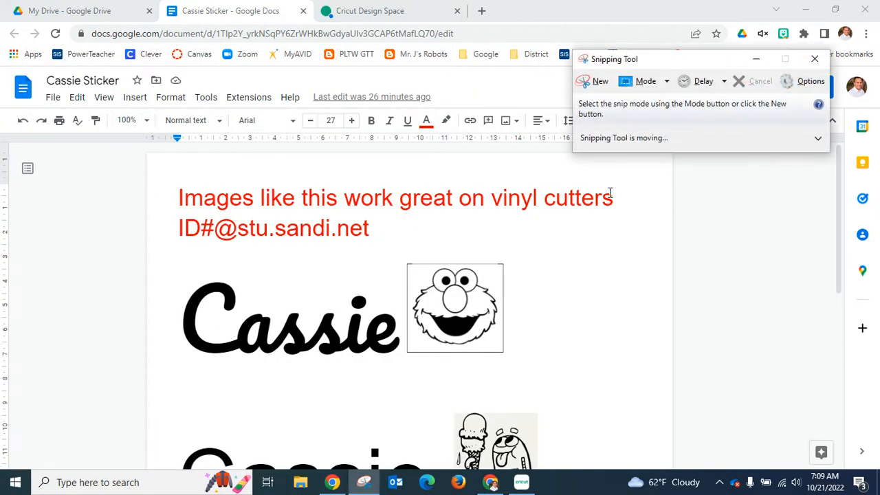
{"action": "left_click", "coordinate": [818, 139]}
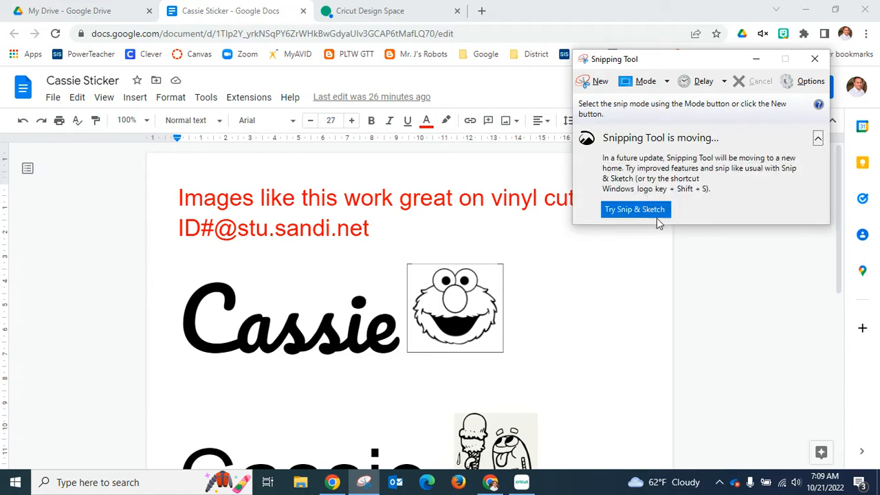
{"action": "left_click", "coordinate": [818, 140]}
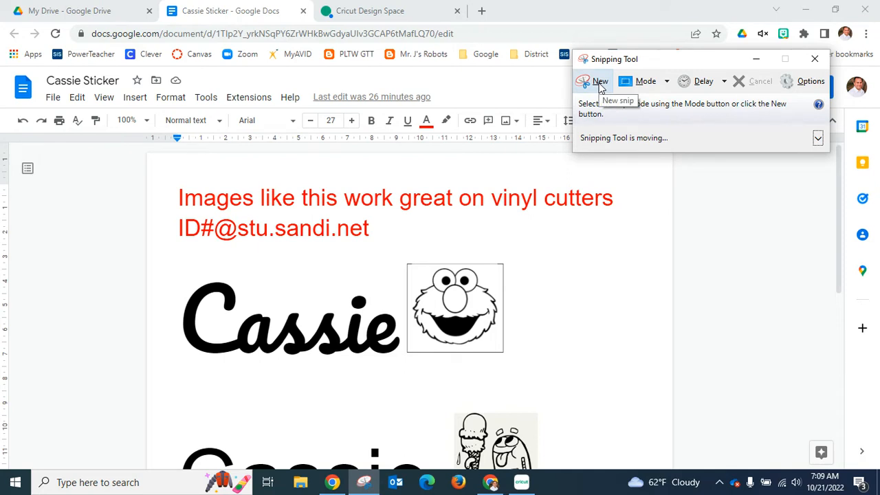
Capture a snip of the framed Elmo face and save it as the PNG file "Elmo Sticker" in Pictures.
{"action": "left_click", "coordinate": [599, 86]}
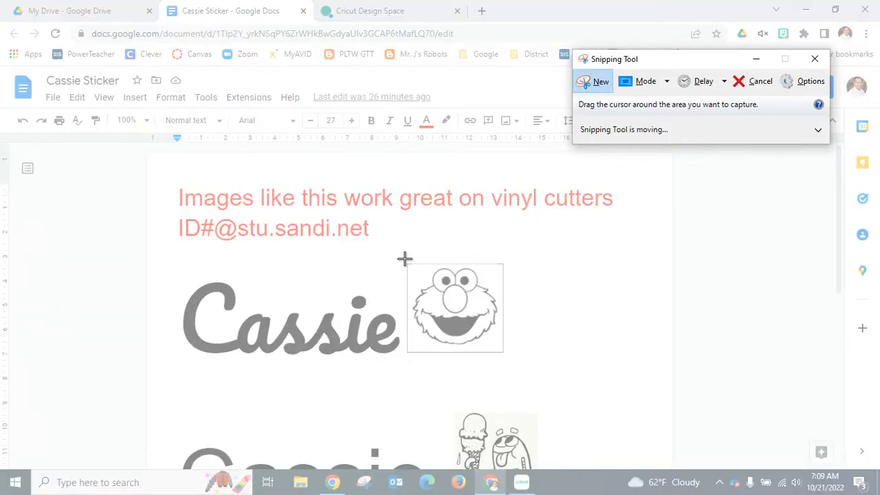
{"action": "left_click_drag", "start_coordinate": [404, 259], "coordinate": [509, 358]}
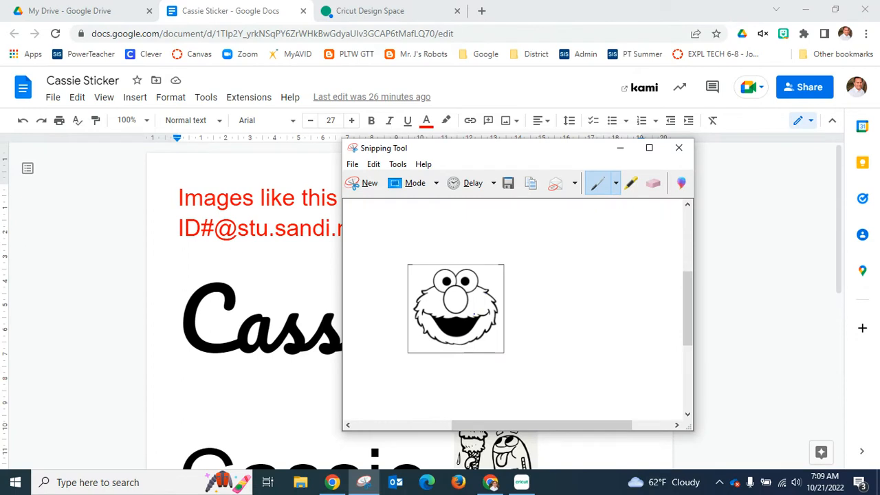
{"action": "left_click", "coordinate": [353, 165]}
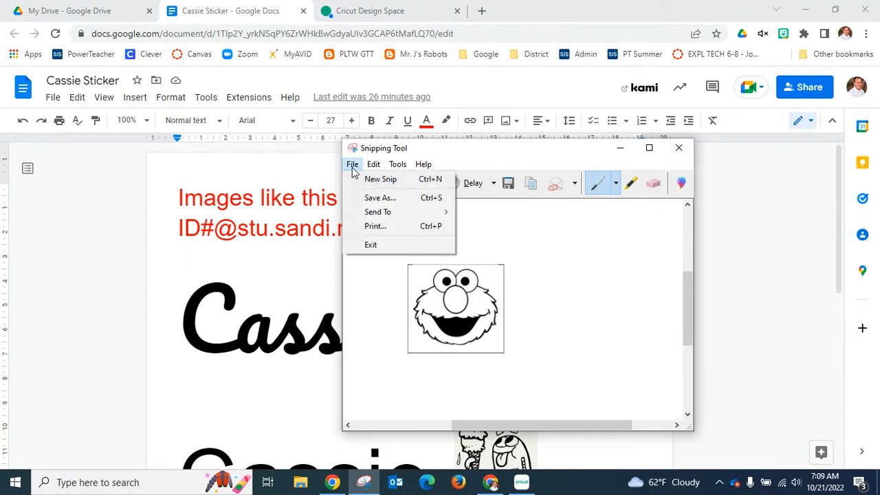
{"action": "left_click", "coordinate": [368, 199]}
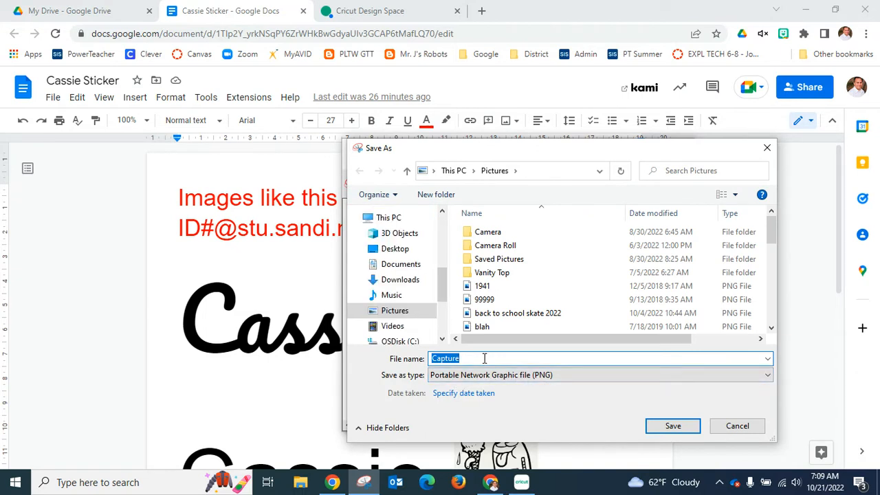
{"action": "type", "text": "Elmo Sticker"}
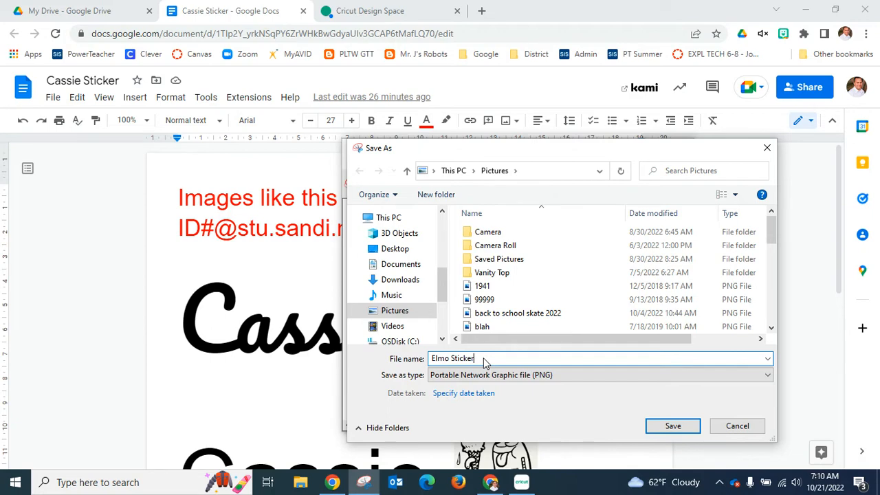
{"action": "left_click", "coordinate": [674, 427]}
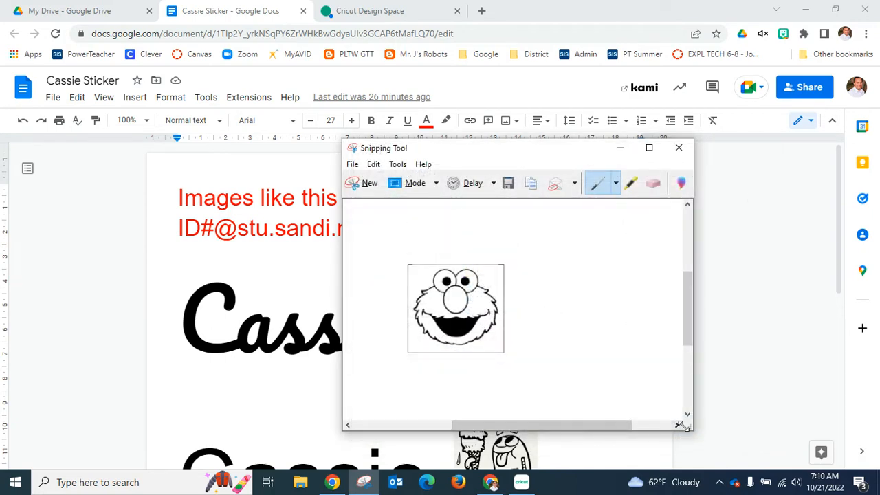
Switch to Cricut Design Space and open "Elmo Sticker.PNG" from Pictures as a new image upload.
{"action": "left_click", "coordinate": [522, 483]}
{"action": "left_click", "coordinate": [22, 395]}
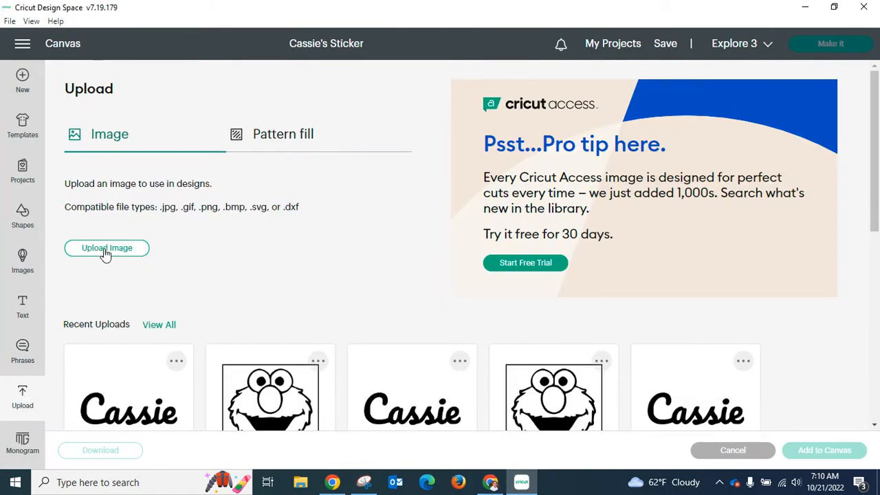
{"action": "left_click", "coordinate": [105, 250]}
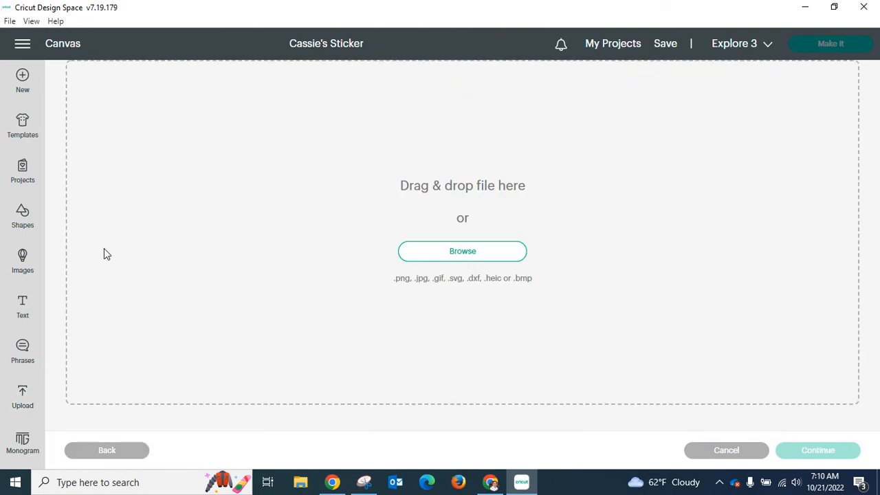
{"action": "left_click", "coordinate": [453, 259]}
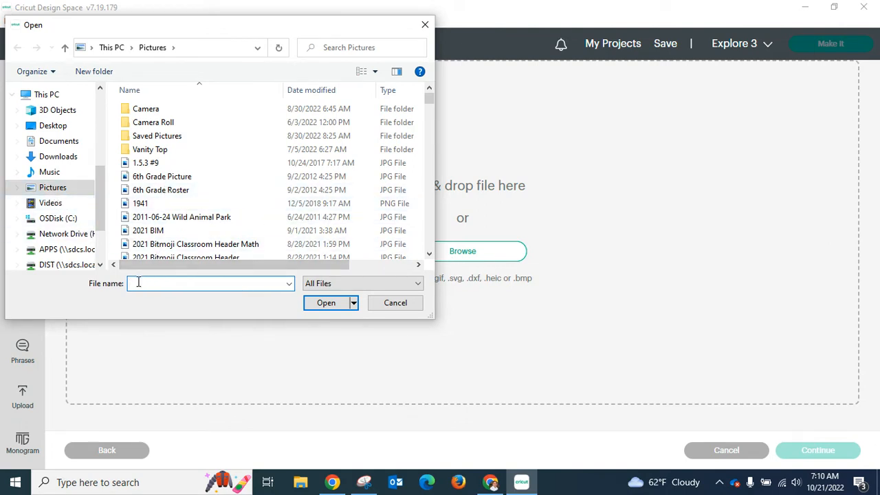
{"action": "type", "text": "elmo"}
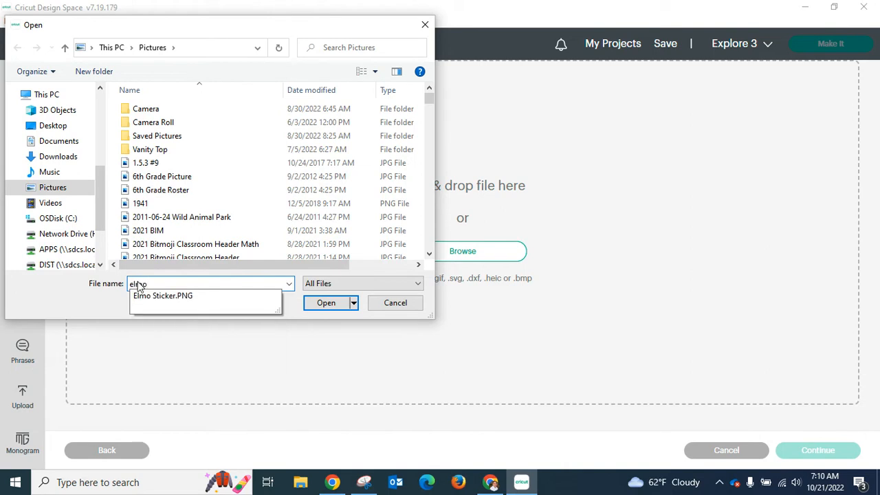
{"action": "left_click", "coordinate": [158, 296]}
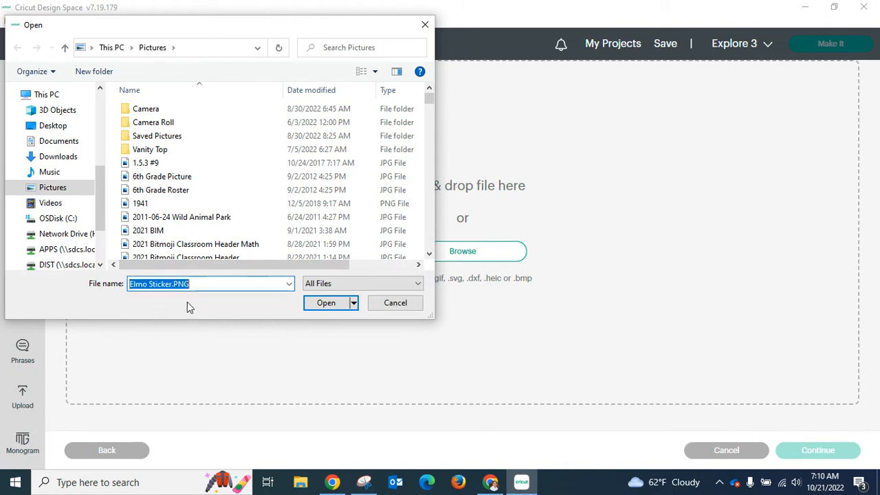
{"action": "left_click", "coordinate": [328, 304]}
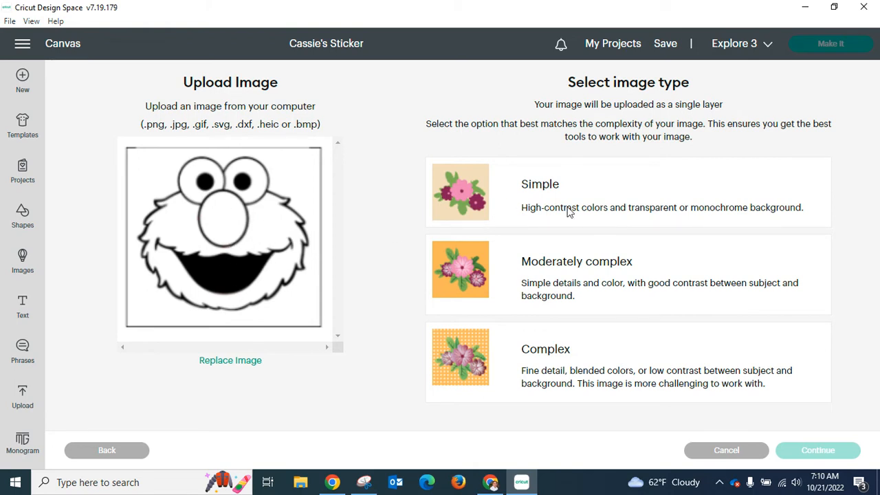
Set the Elmo image type to Simple and remove the background outside its rectangular frame.
{"action": "left_click", "coordinate": [616, 186]}
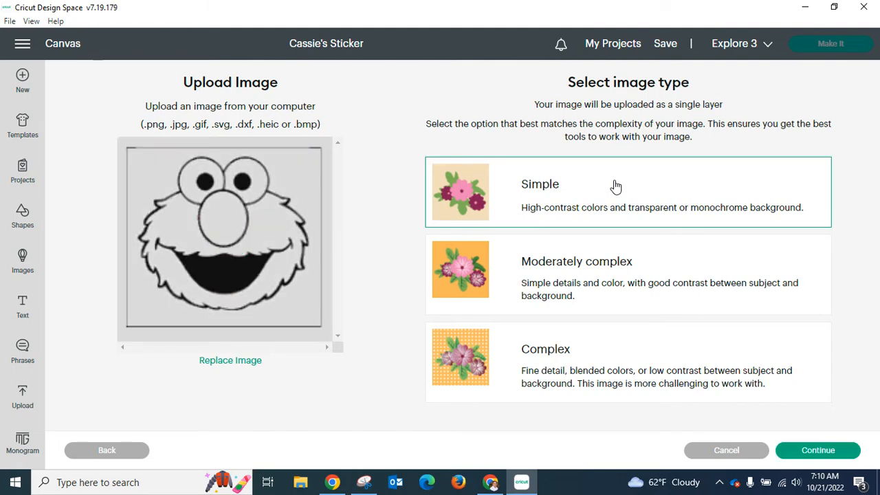
{"action": "left_click", "coordinate": [819, 453]}
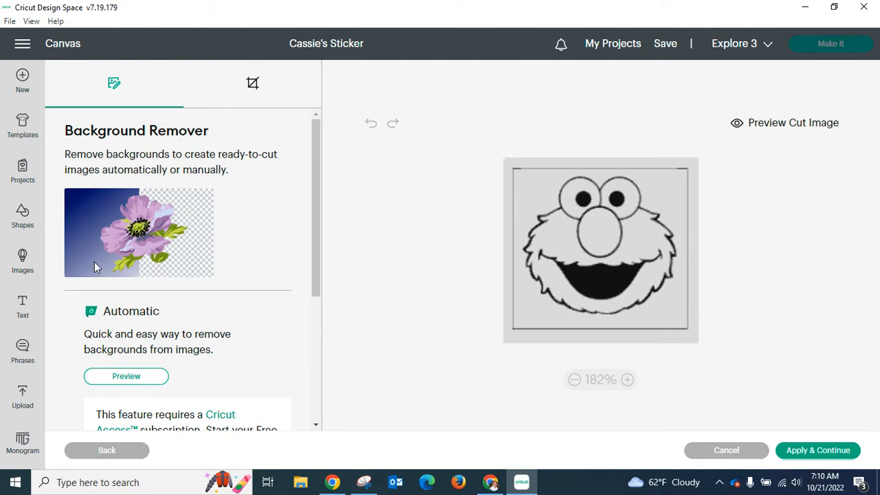
{"action": "left_click", "coordinate": [507, 164]}
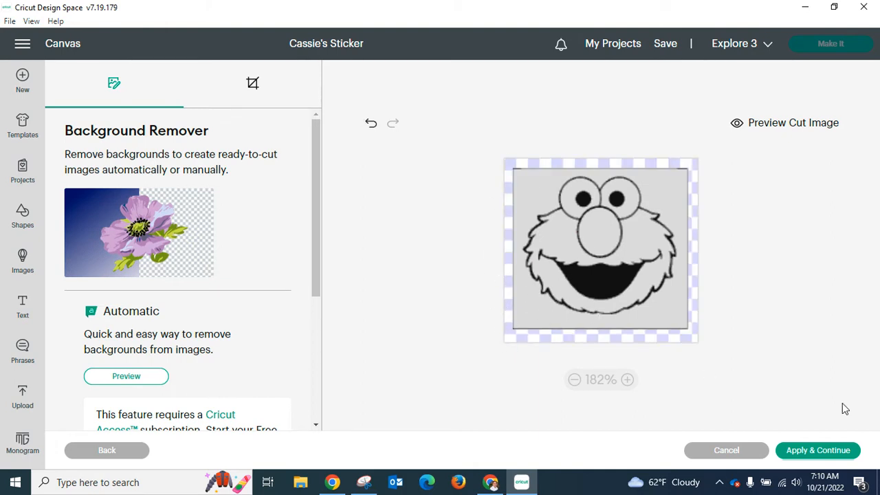
{"action": "left_click", "coordinate": [834, 454]}
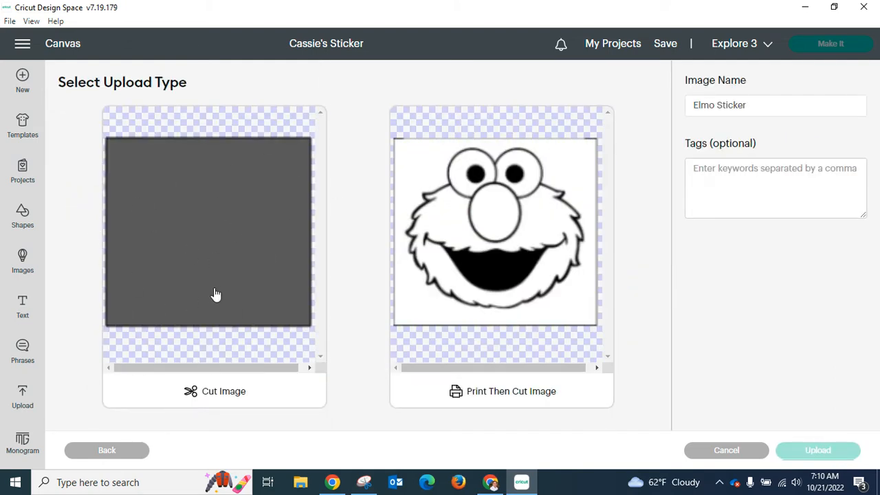
{"action": "left_click", "coordinate": [123, 457]}
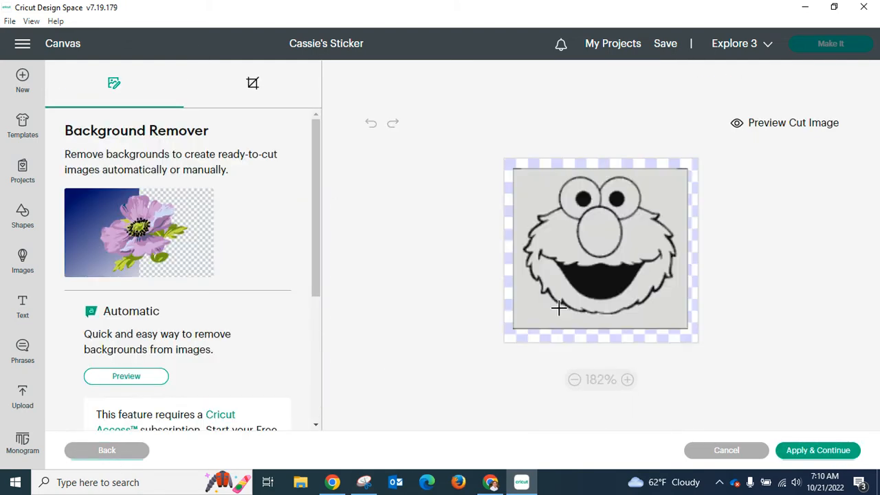
Remove the background inside Elmo's face, nose and eyes and between head and frame, and apply the removal.
{"action": "left_click", "coordinate": [558, 236]}
{"action": "left_click", "coordinate": [594, 236]}
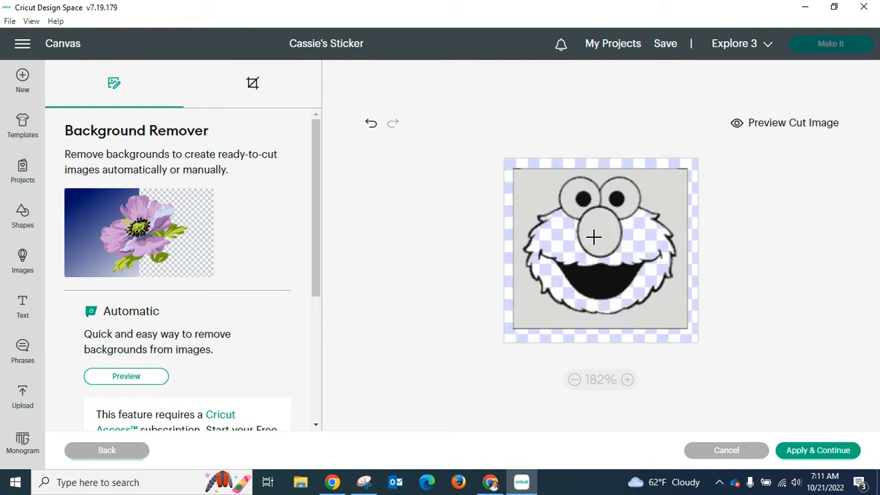
{"action": "left_click", "coordinate": [573, 208]}
{"action": "left_click", "coordinate": [610, 205]}
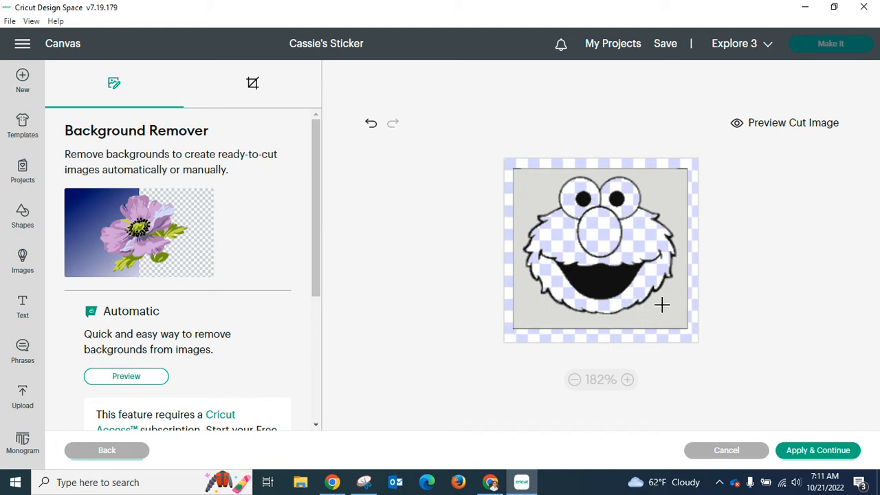
{"action": "left_click", "coordinate": [533, 201]}
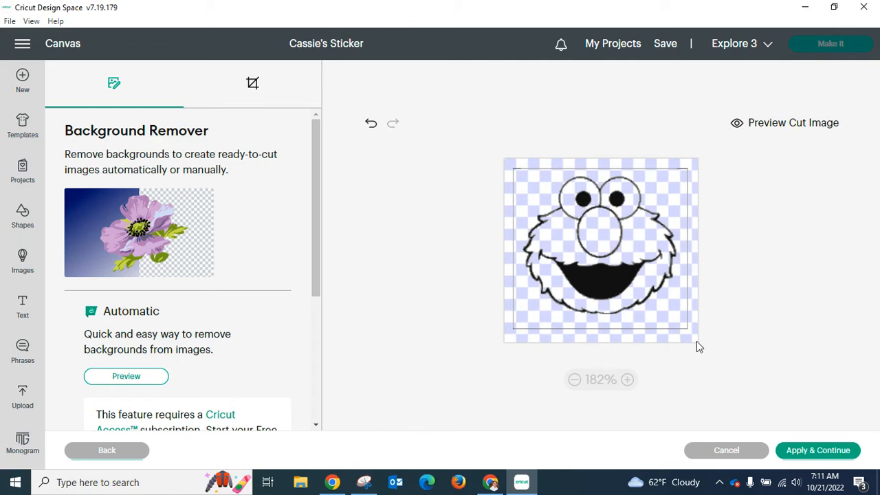
{"action": "left_click", "coordinate": [818, 454]}
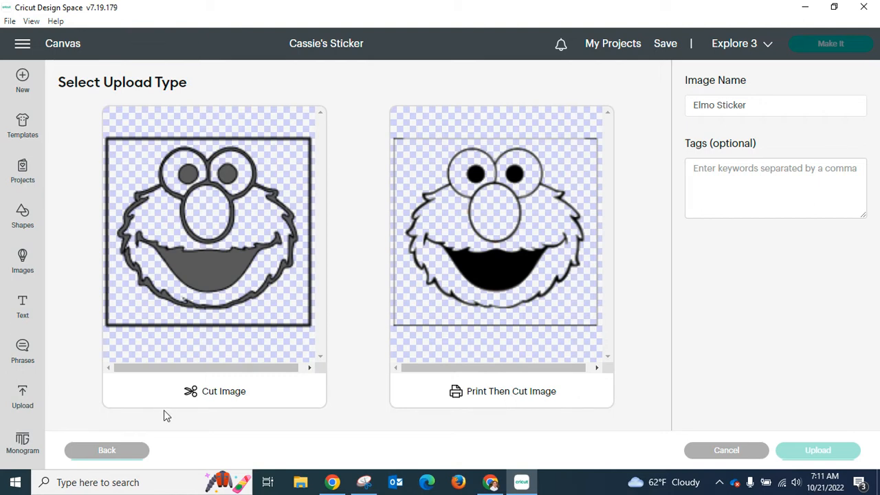
Upload "Elmo Sticker" as a Cut Image and add it to the canvas.
{"action": "left_click", "coordinate": [203, 344]}
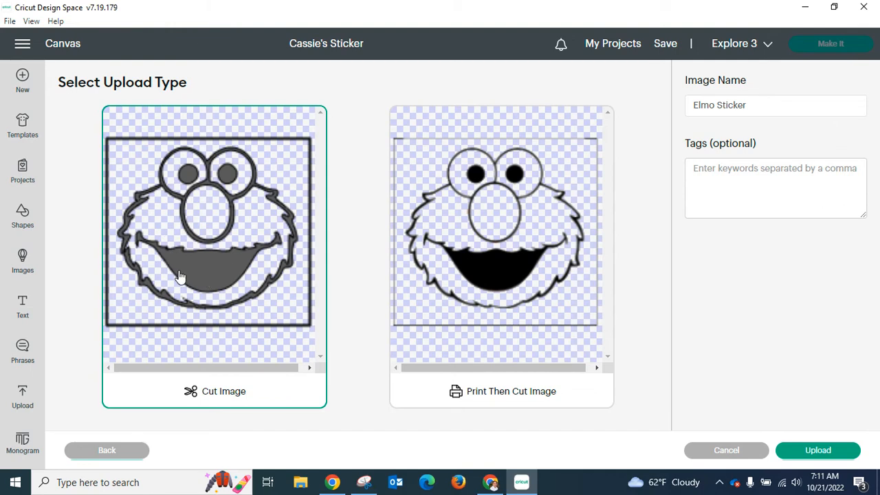
{"action": "left_click", "coordinate": [814, 451]}
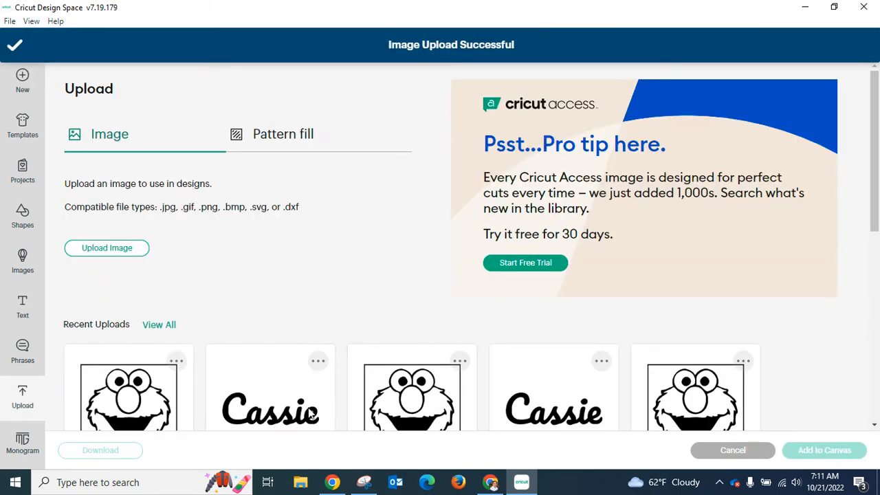
{"action": "left_click", "coordinate": [167, 392]}
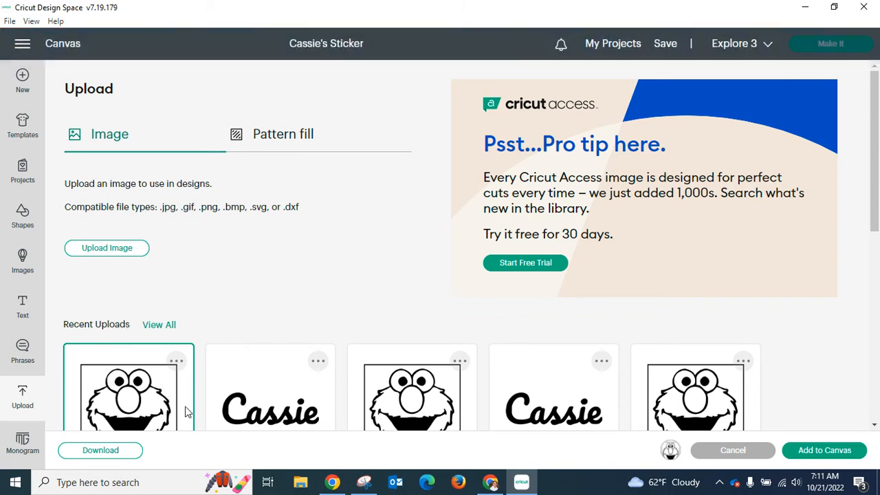
{"action": "left_click", "coordinate": [838, 458]}
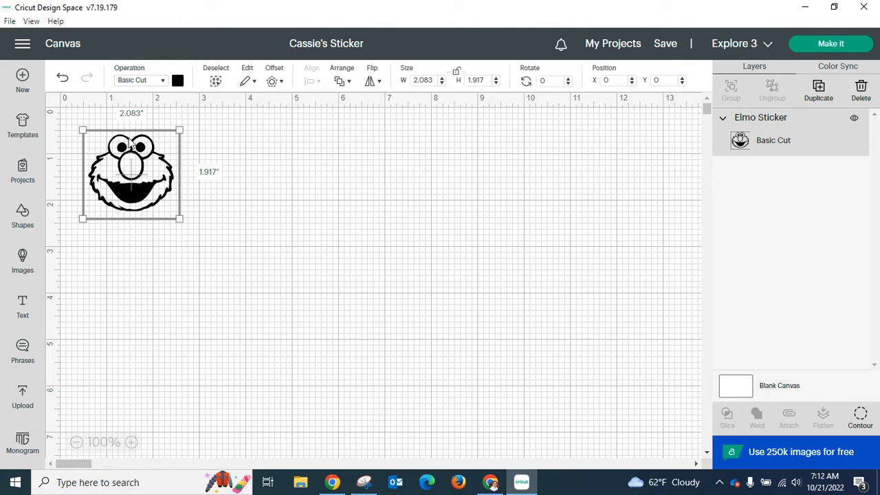
Enlarge the Elmo image to about 2.7 by 2.5 inches, positioned near the canvas origin.
{"action": "left_click_drag", "start_coordinate": [81, 128], "coordinate": [62, 111]}
{"action": "left_click_drag", "start_coordinate": [180, 217], "coordinate": [194, 230]}
{"action": "left_click_drag", "start_coordinate": [195, 231], "coordinate": [188, 225]}
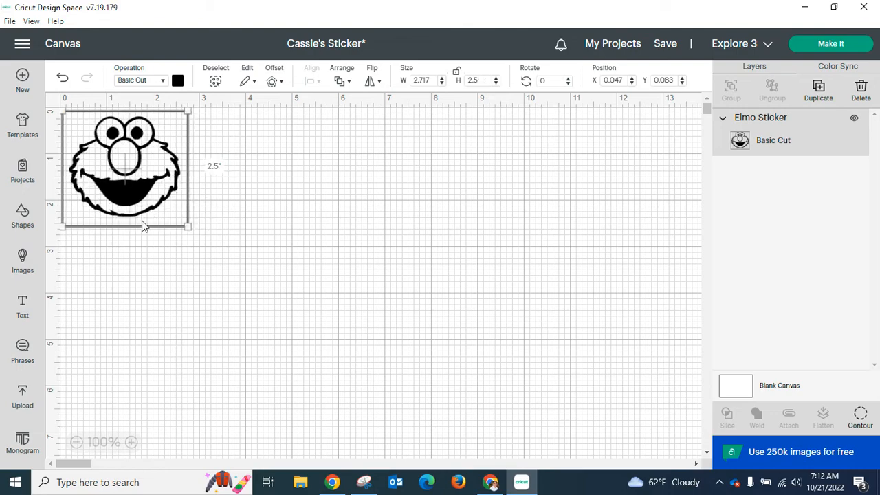
{"action": "left_click", "coordinate": [247, 244]}
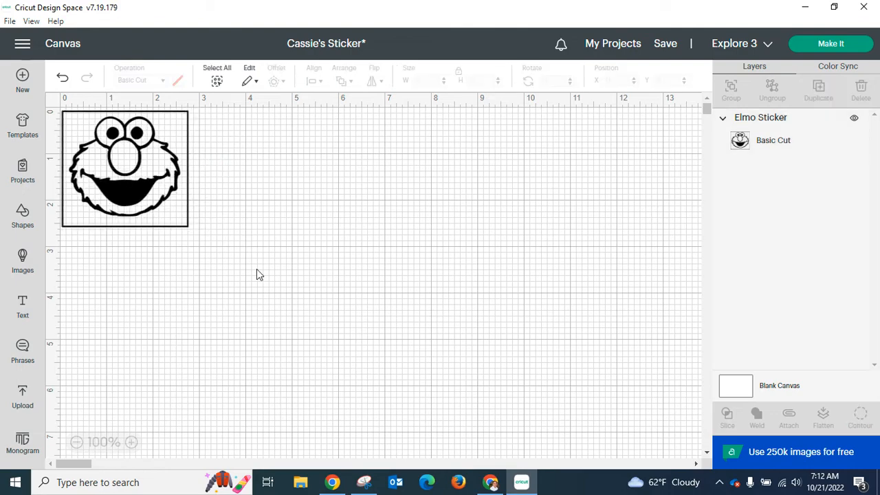
Return to the sticker document in Chrome and bring the Snipping Tool up over it.
{"action": "left_click", "coordinate": [491, 483]}
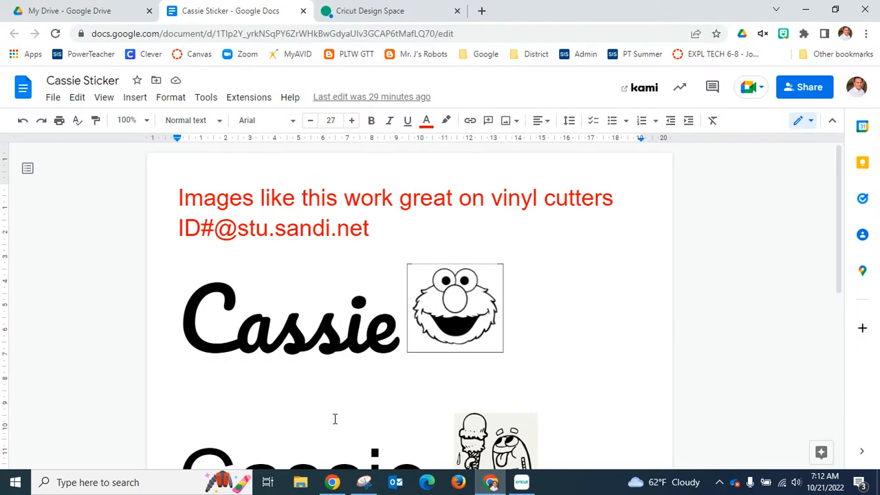
{"action": "left_click", "coordinate": [364, 482]}
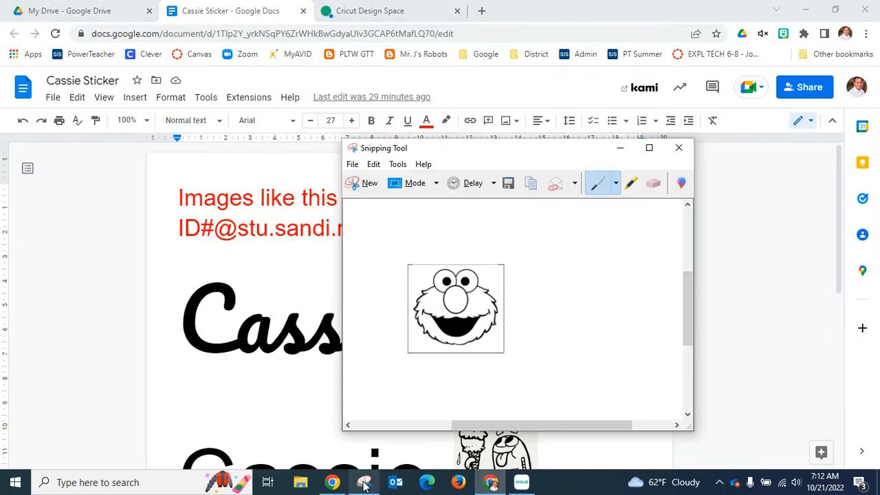
{"action": "left_click", "coordinate": [370, 184]}
{"action": "left_click_drag", "start_coordinate": [182, 273], "coordinate": [403, 363]}
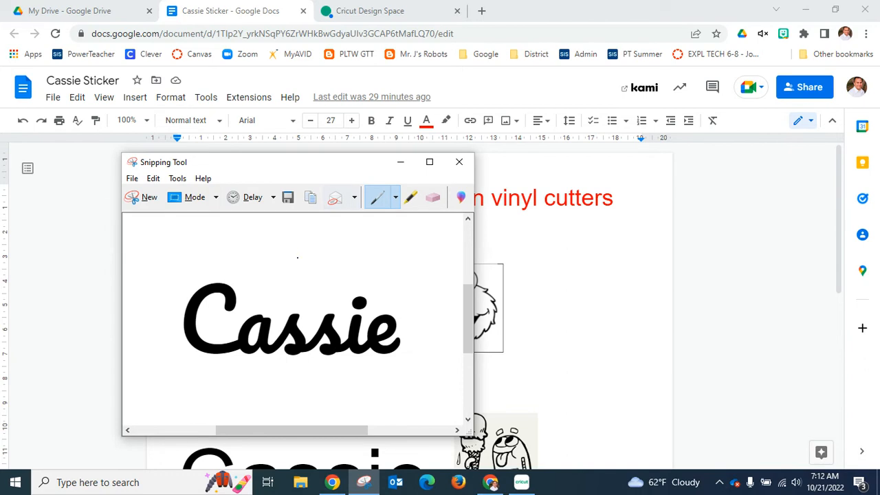
{"action": "left_click", "coordinate": [603, 269]}
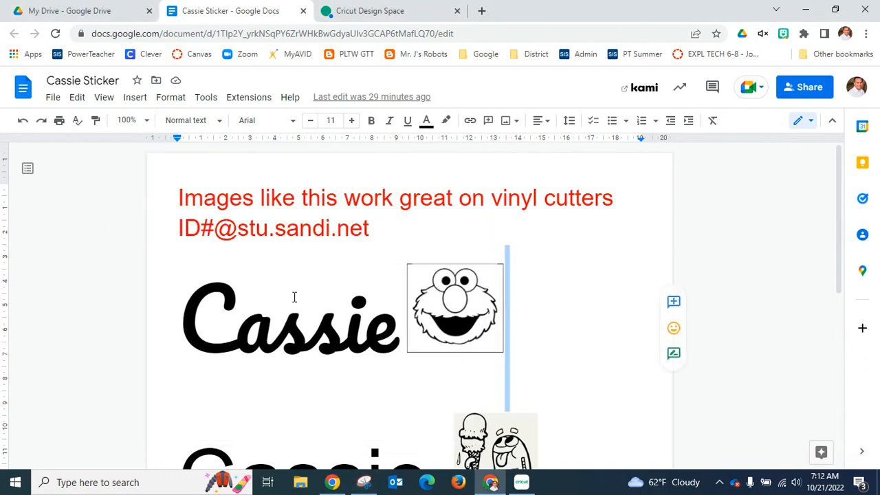
Capture a snip of the script-style name and save it in Pictures as a PNG titled with the first name plus "Sticker".
{"action": "left_click", "coordinate": [364, 482]}
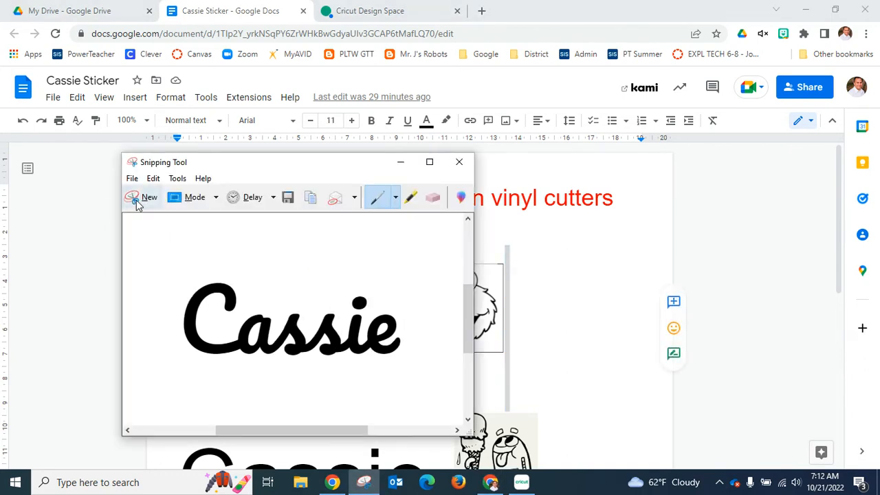
{"action": "left_click", "coordinate": [145, 201]}
{"action": "left_click_drag", "start_coordinate": [177, 260], "coordinate": [420, 392]}
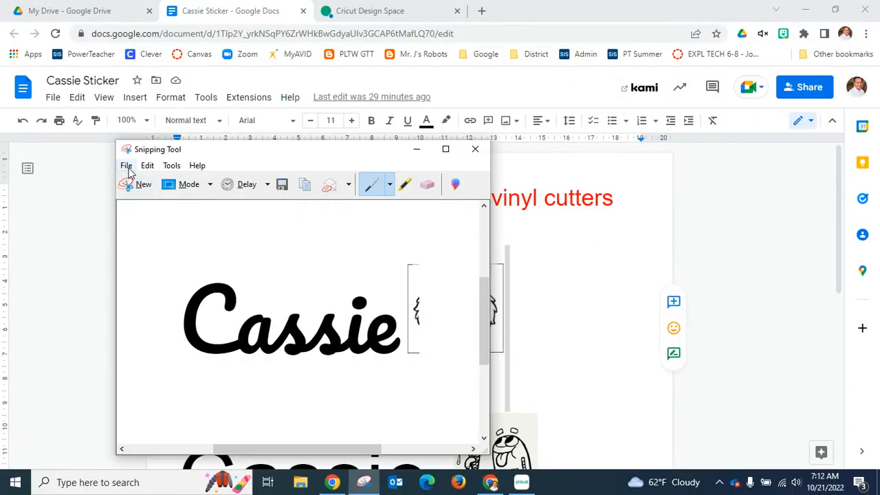
{"action": "left_click", "coordinate": [126, 167]}
{"action": "left_click", "coordinate": [155, 200]}
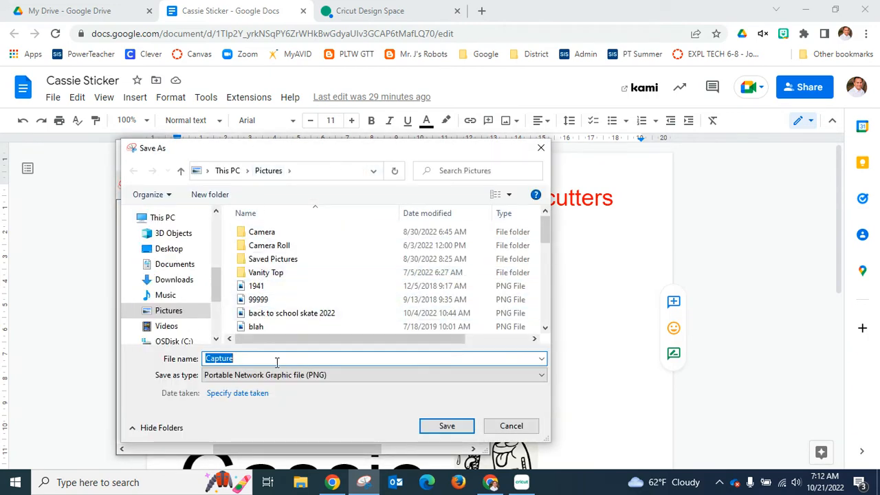
{"action": "type", "text": "Cassie"}
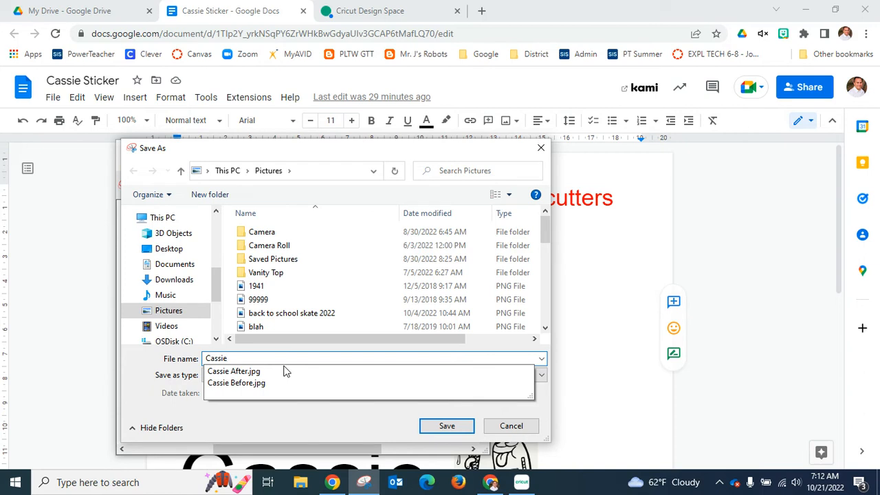
{"action": "type", "text": " Sticker"}
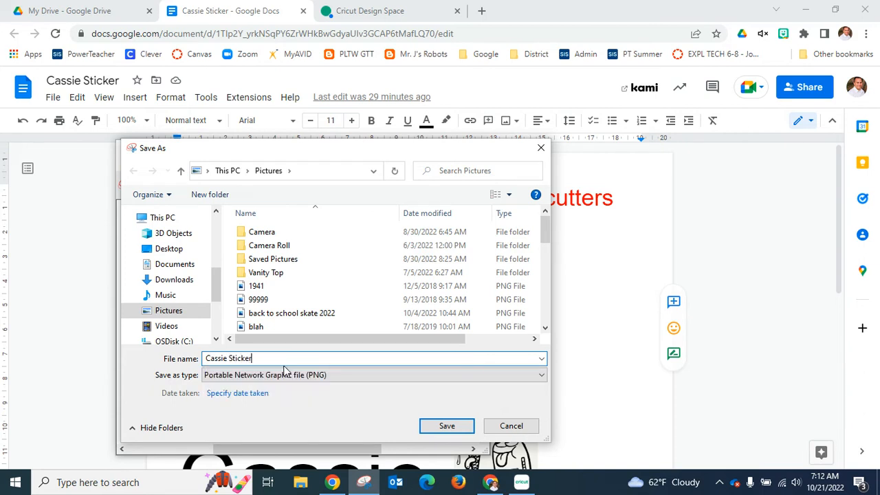
{"action": "left_click", "coordinate": [447, 427]}
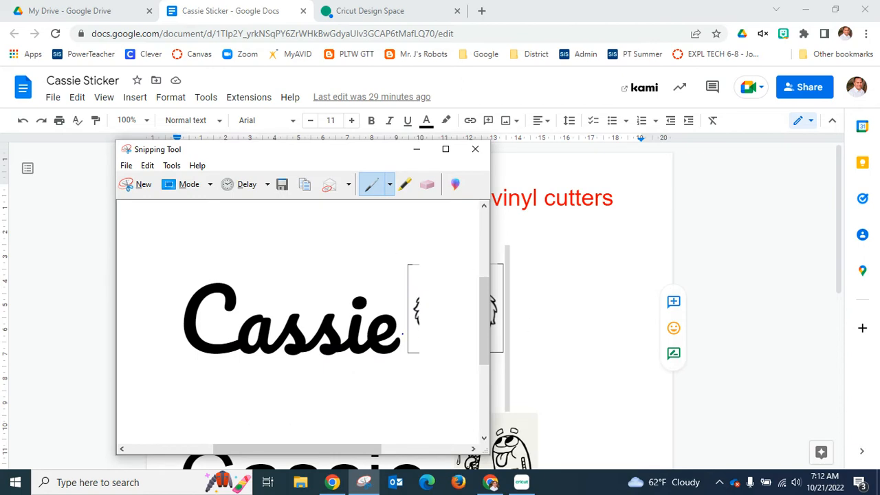
Switch to Cricut Design Space and load the saved name sticker PNG from Pictures as a Simple image.
{"action": "left_click", "coordinate": [522, 482]}
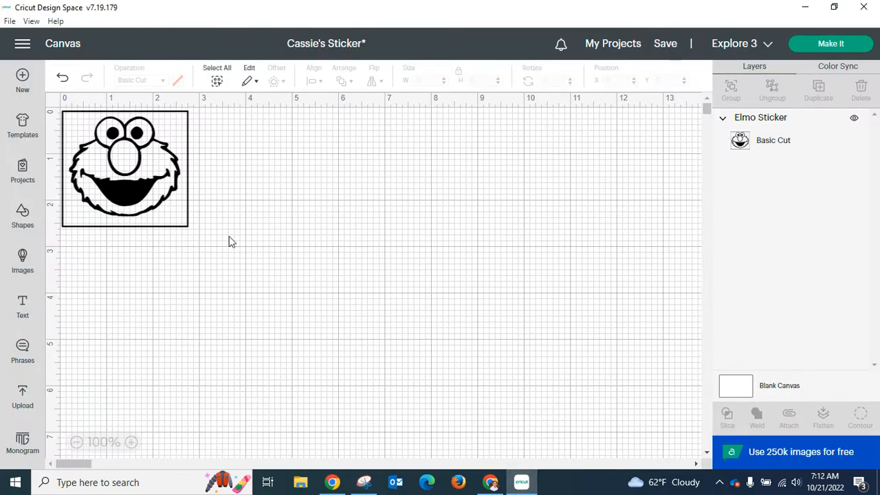
{"action": "left_click", "coordinate": [23, 397]}
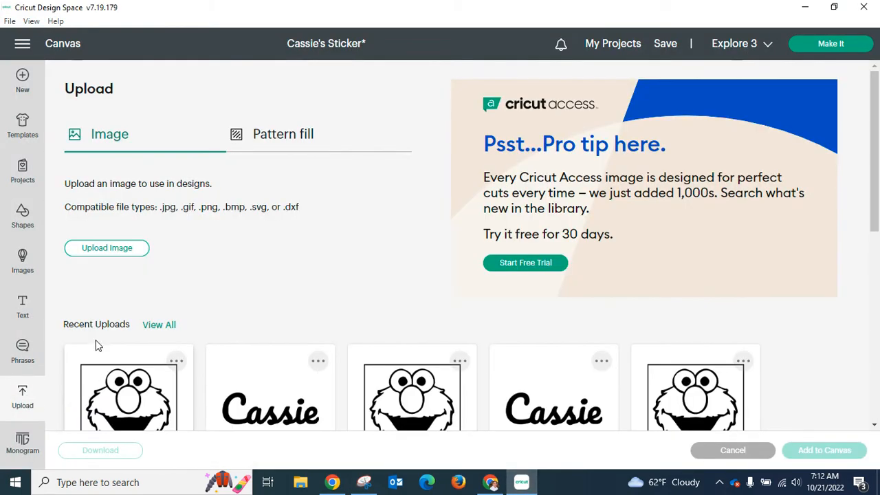
{"action": "left_click", "coordinate": [111, 250]}
{"action": "left_click", "coordinate": [479, 260]}
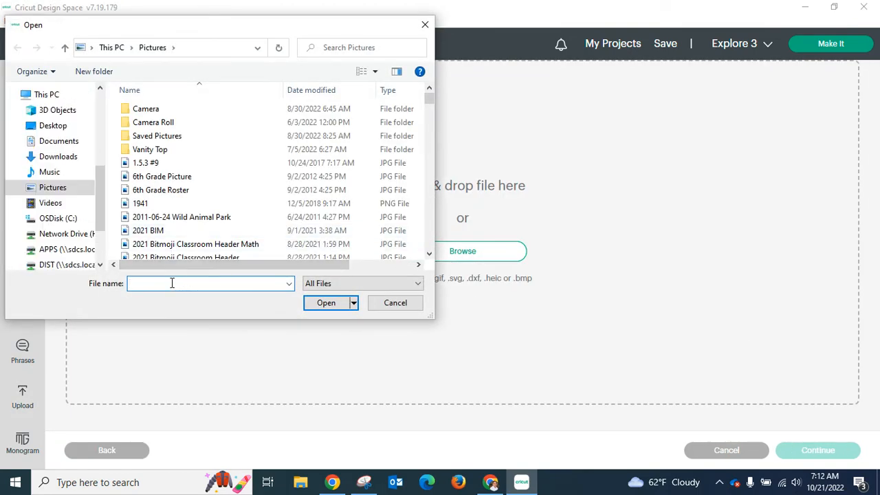
{"action": "type", "text": "cass"}
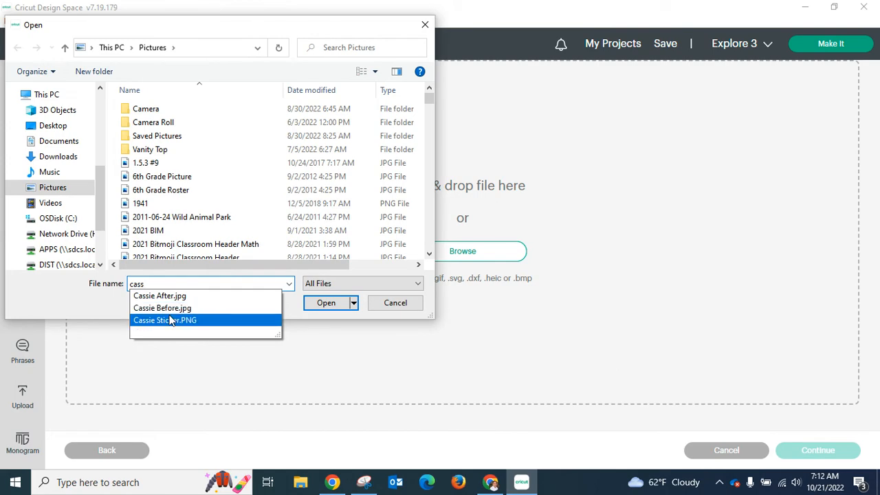
{"action": "key", "text": "Return"}
{"action": "left_click", "coordinate": [324, 306]}
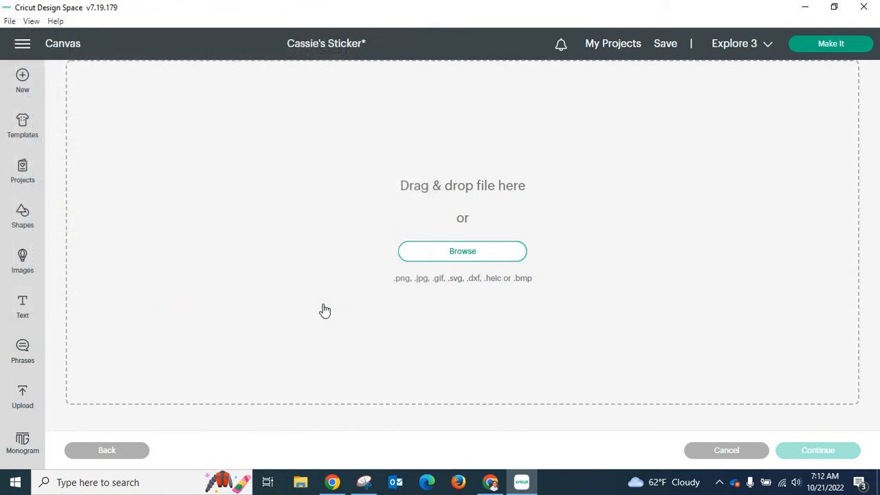
{"action": "left_click", "coordinate": [531, 201]}
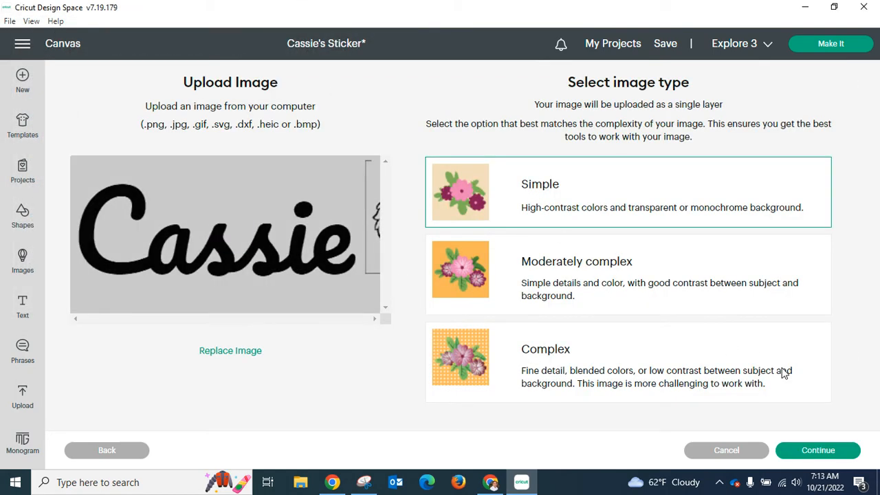
{"action": "left_click", "coordinate": [820, 446]}
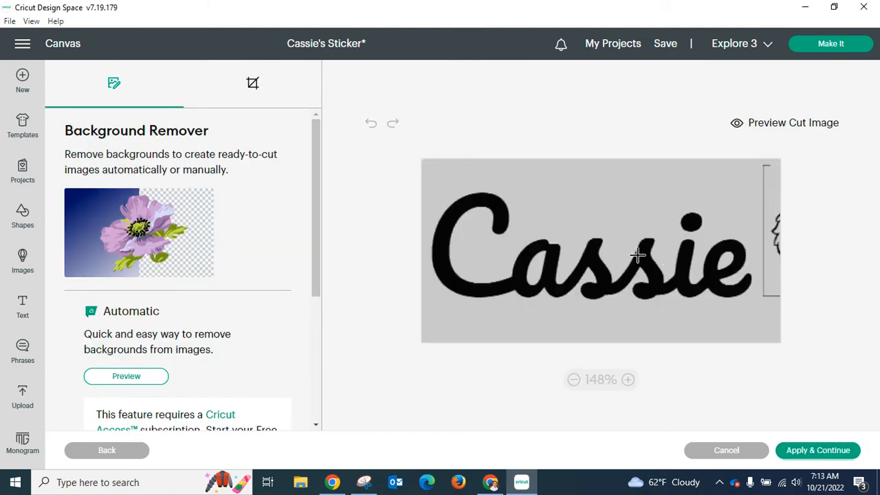
Remove the background around the name and inside its enclosed letters, checking the cut preview in between.
{"action": "left_click", "coordinate": [584, 194]}
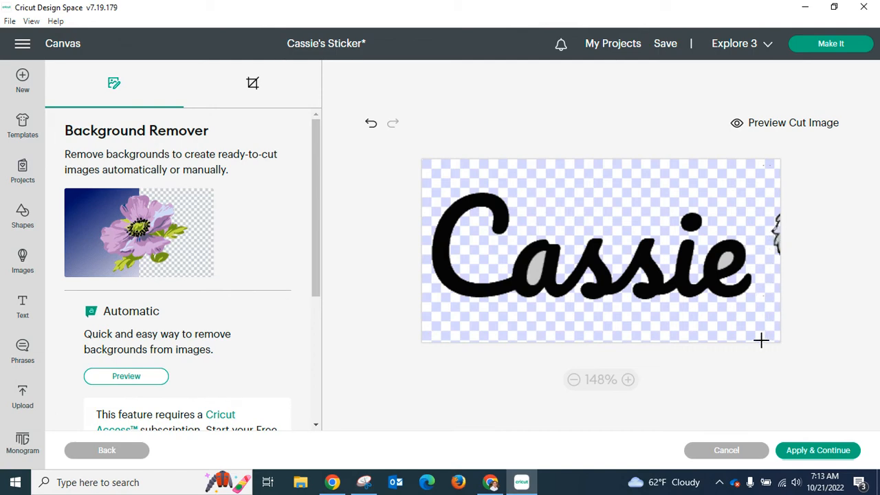
{"action": "left_click", "coordinate": [798, 449]}
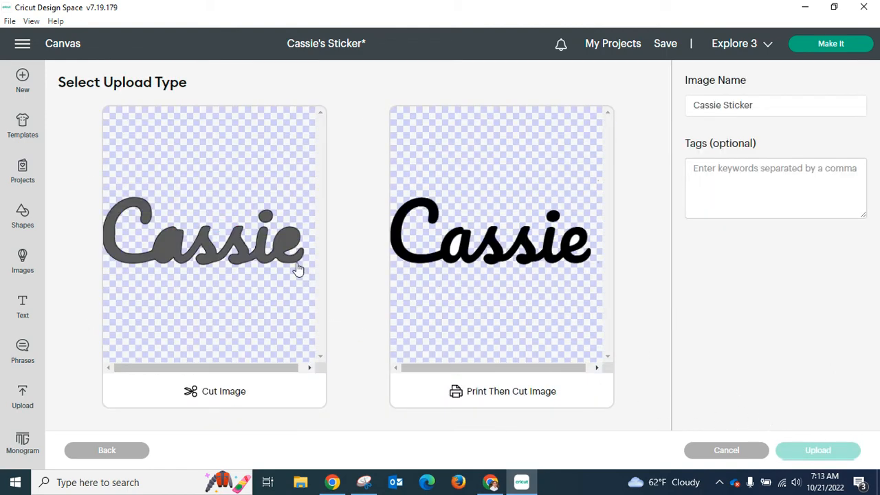
{"action": "left_click", "coordinate": [118, 452]}
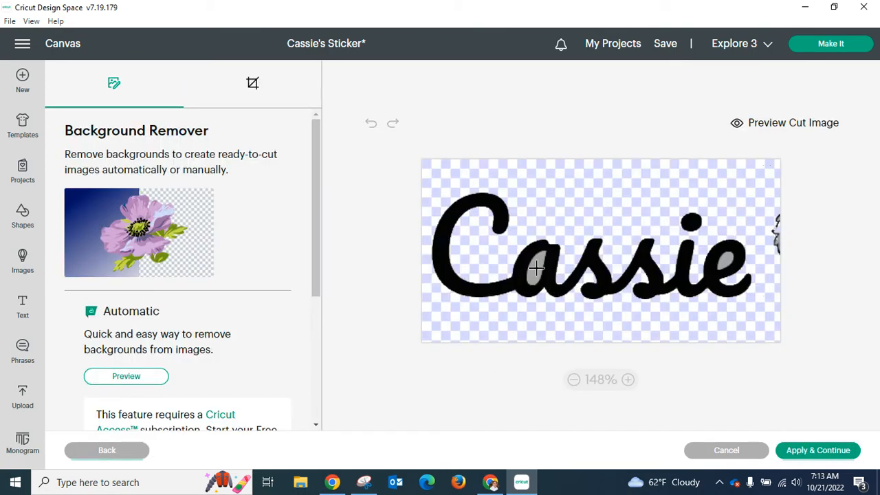
{"action": "left_click", "coordinate": [539, 267]}
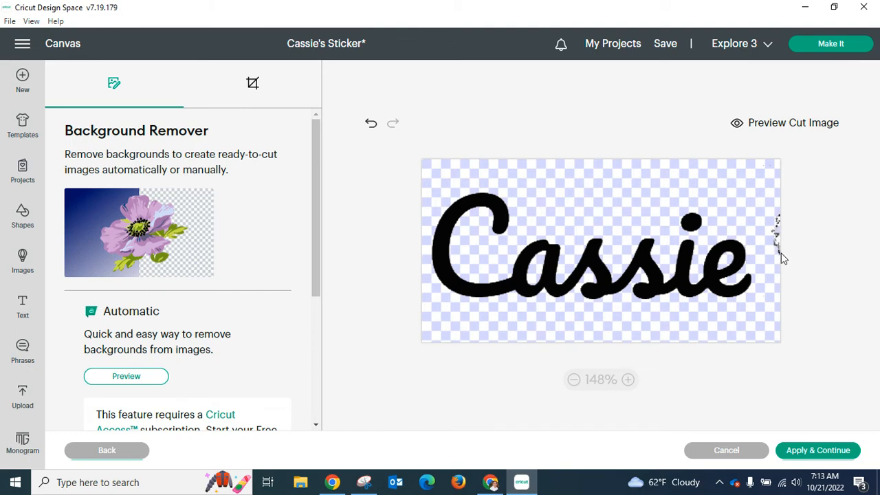
Apply the background removal and upload the name as a Cut Image.
{"action": "left_click", "coordinate": [822, 450]}
{"action": "left_click", "coordinate": [241, 279]}
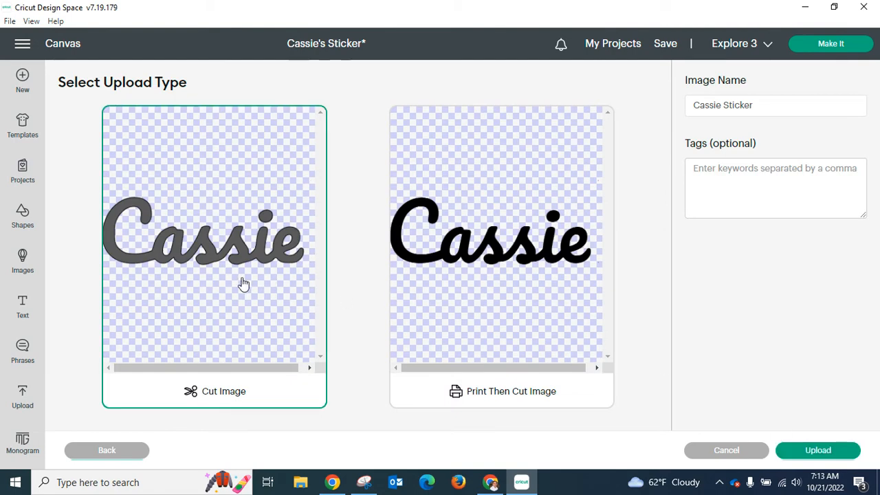
{"action": "left_click", "coordinate": [833, 458]}
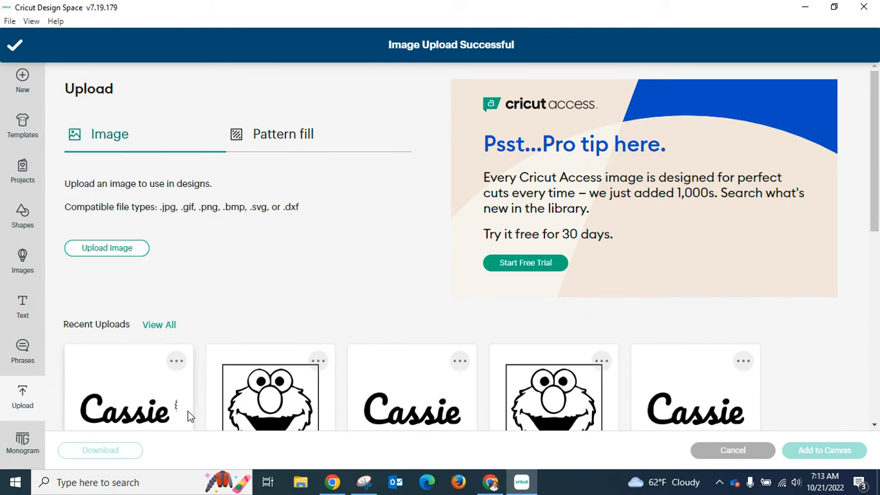
{"action": "left_click", "coordinate": [126, 404]}
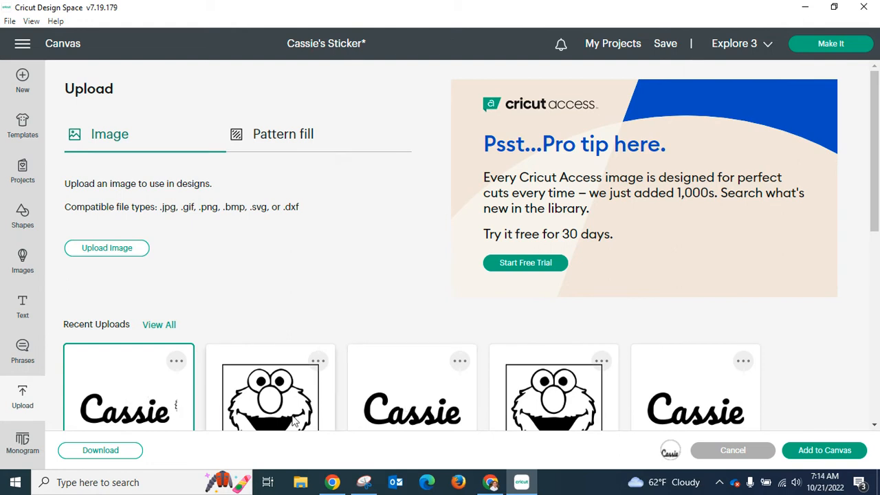
{"action": "left_click", "coordinate": [415, 390]}
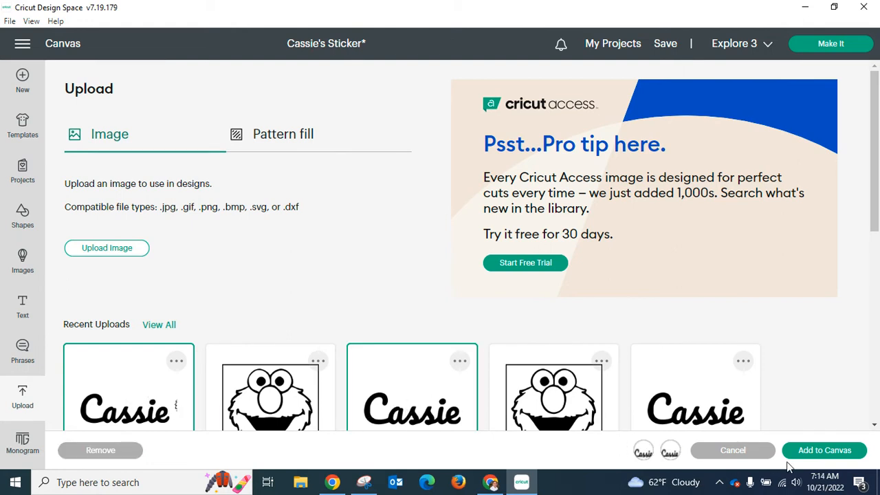
{"action": "left_click", "coordinate": [829, 453]}
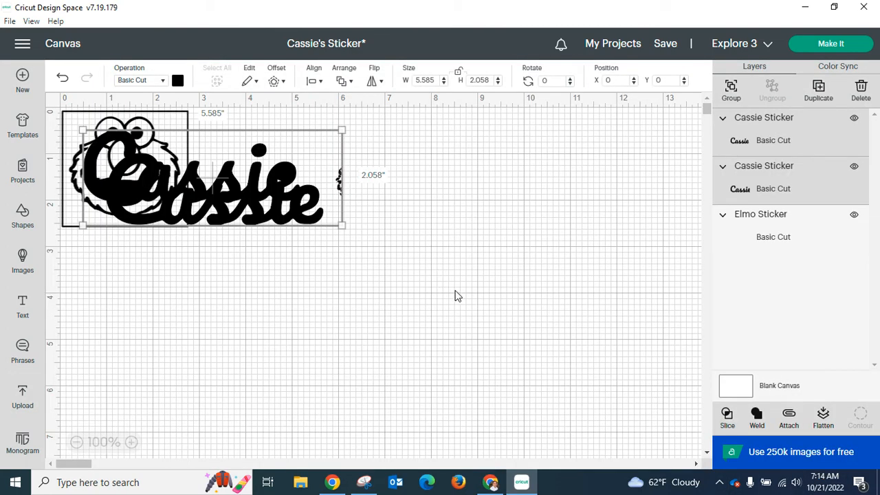
{"action": "left_click_drag", "start_coordinate": [231, 210], "coordinate": [355, 328]}
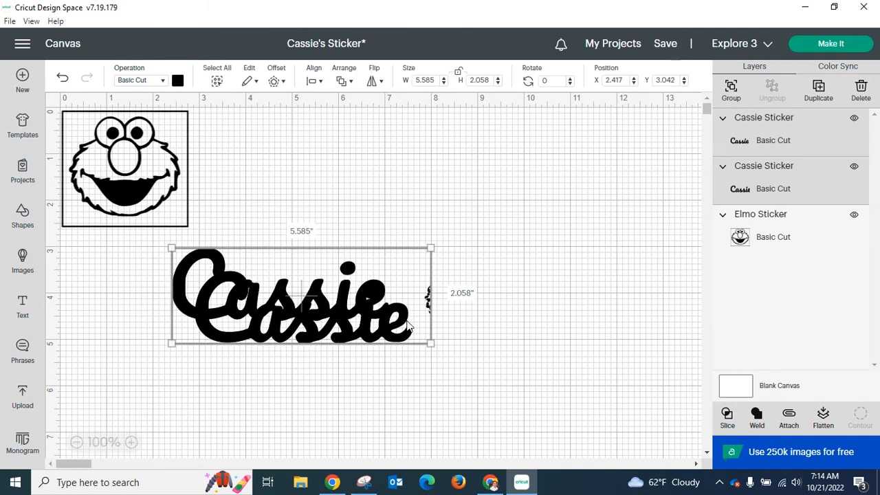
{"action": "key", "text": "ctrl+z"}
{"action": "key", "text": "ctrl+z"}
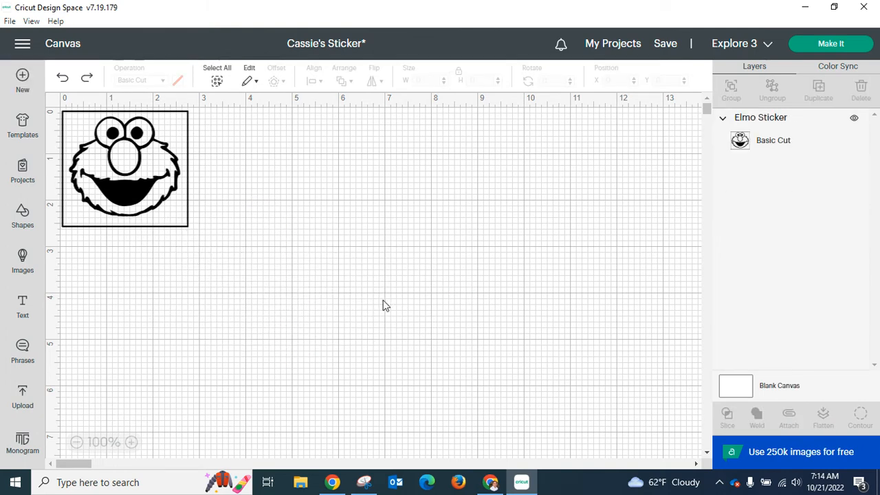
Undo the last Elmo enlargement and add the earlier name upload without stray marks to the canvas.
{"action": "key", "text": "ctrl+z"}
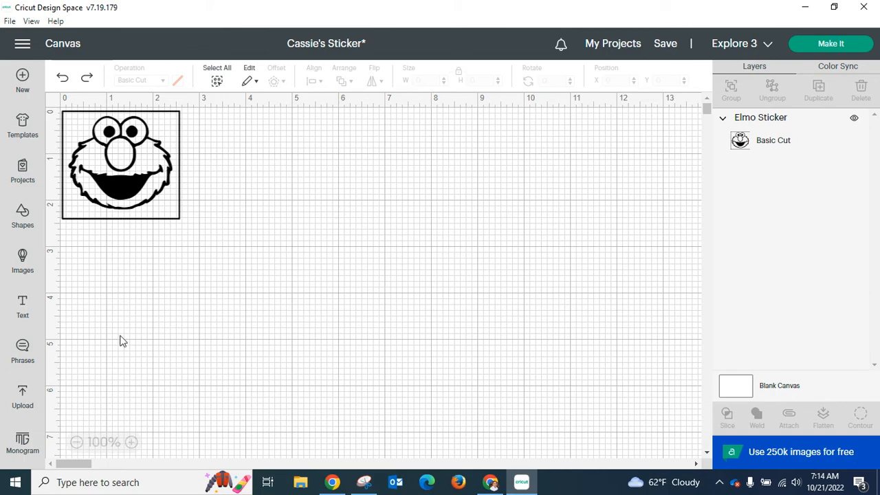
{"action": "left_click", "coordinate": [23, 398]}
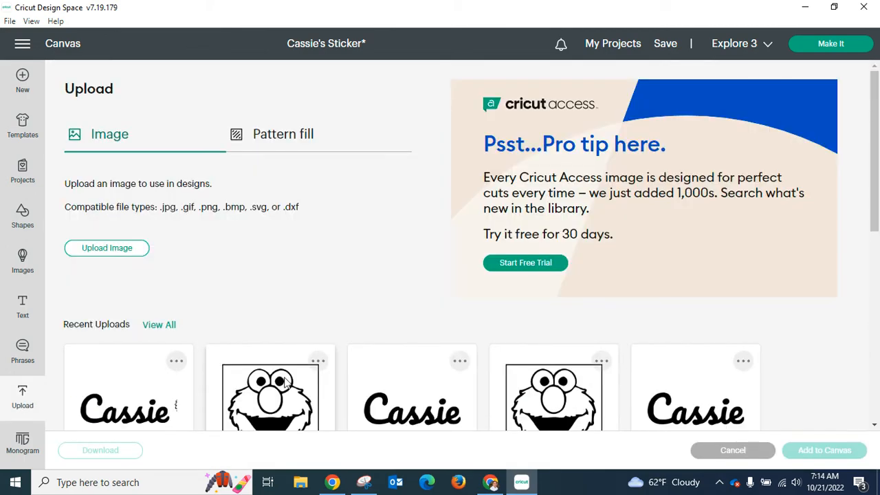
{"action": "left_click", "coordinate": [416, 409]}
{"action": "left_click", "coordinate": [839, 453]}
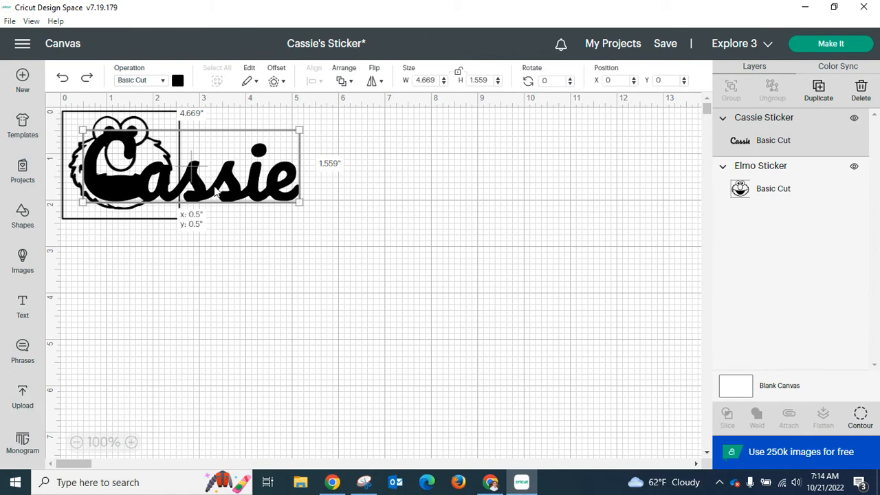
Place the name just right of the Elmo image and enlarge it to about 5.4 by 1.8 inches.
{"action": "left_click_drag", "start_coordinate": [215, 192], "coordinate": [300, 181]}
{"action": "left_click_drag", "start_coordinate": [398, 196], "coordinate": [433, 205]}
{"action": "left_click_drag", "start_coordinate": [367, 199], "coordinate": [367, 196]}
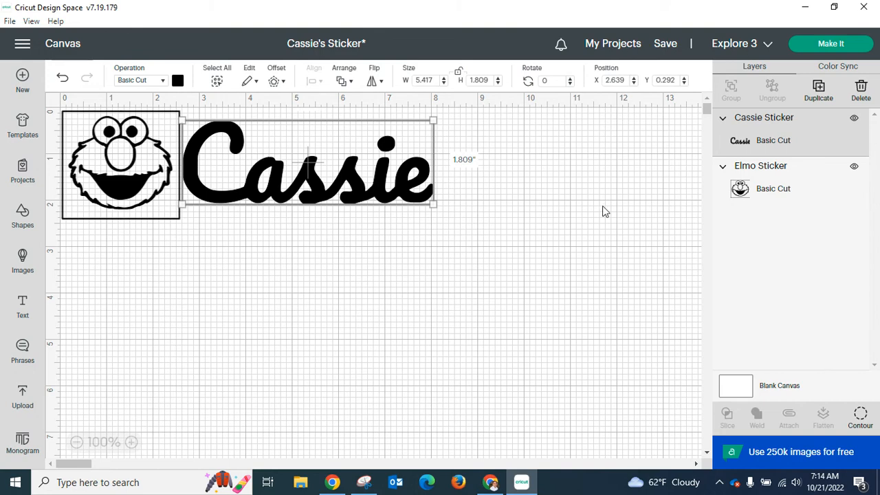
Duplicate the Elmo image, enlarge the copy to about 2.7 by 2.5 inches and place it right of the name, starting near 9.2 inches.
{"action": "left_click", "coordinate": [104, 181]}
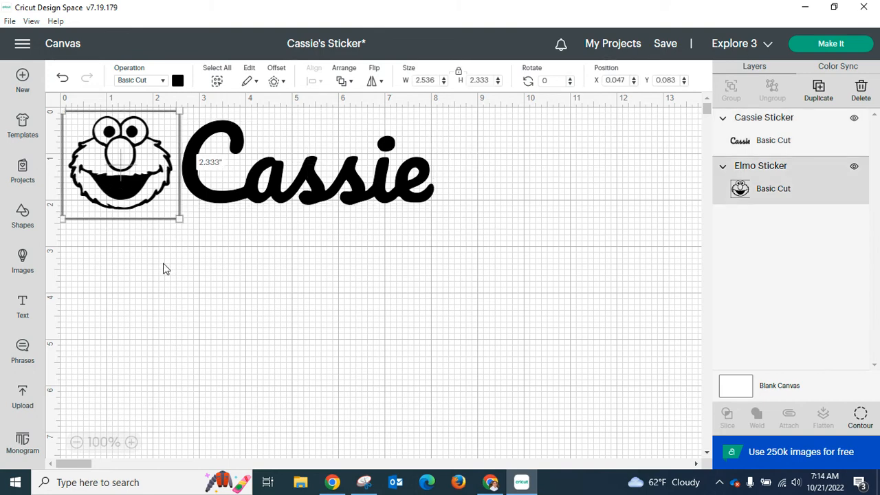
{"action": "key", "text": "ctrl+d"}
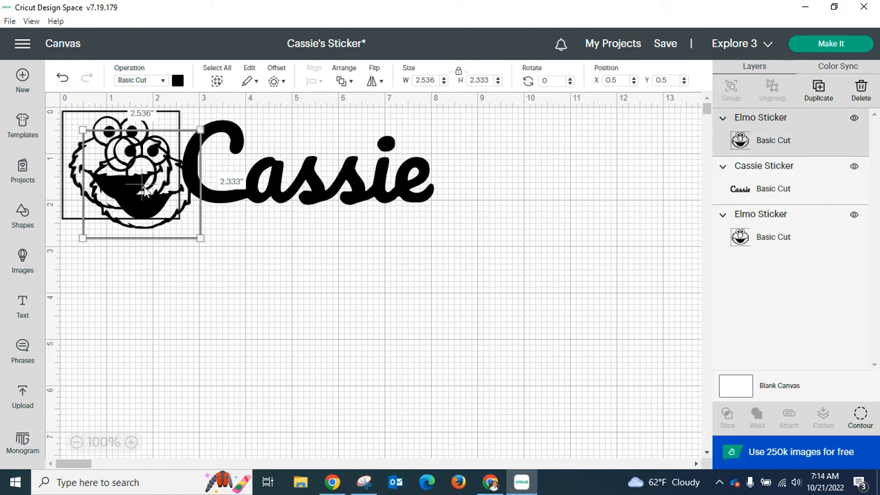
{"action": "left_click_drag", "start_coordinate": [146, 194], "coordinate": [502, 170]}
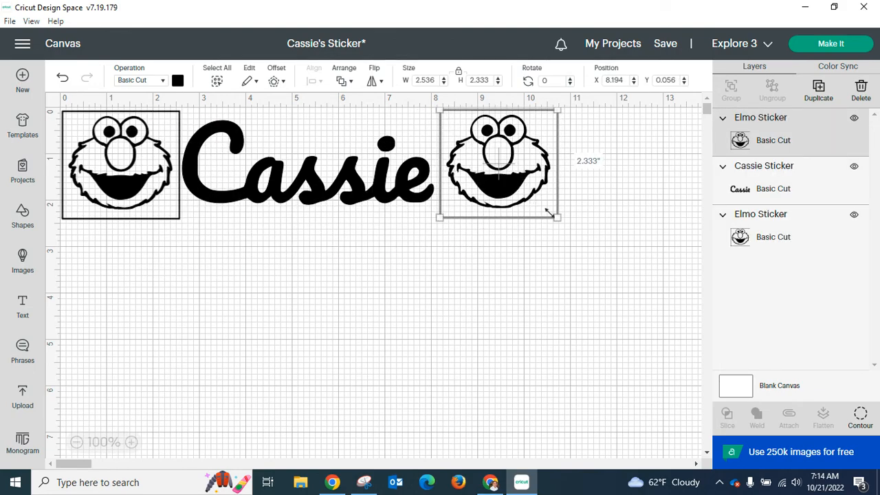
{"action": "left_click_drag", "start_coordinate": [548, 212], "coordinate": [566, 225]}
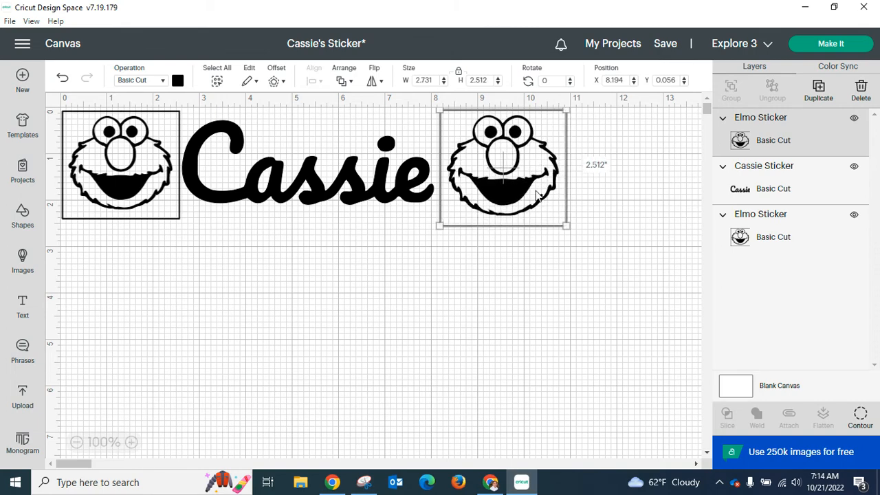
{"action": "left_click_drag", "start_coordinate": [539, 196], "coordinate": [585, 192]}
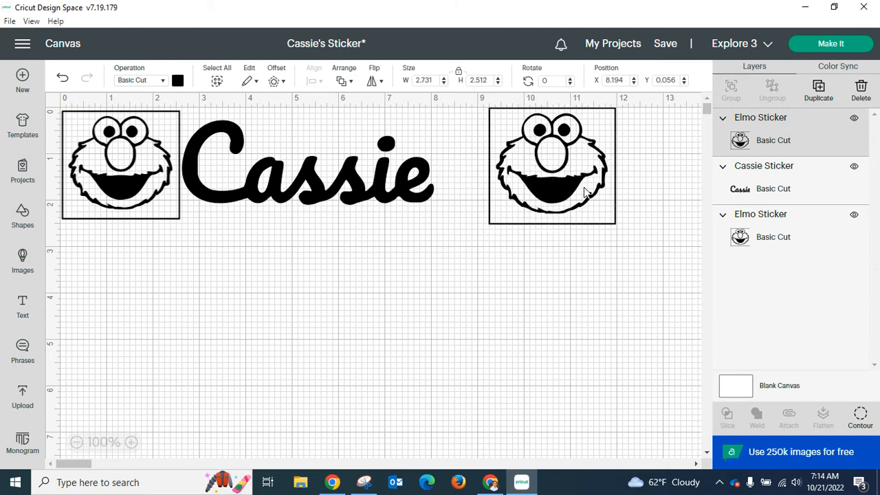
Enlarge the name to about 6.5 by 2.2 inches and fit it between the two Elmo images.
{"action": "left_click", "coordinate": [417, 190]}
{"action": "left_click_drag", "start_coordinate": [434, 205], "coordinate": [482, 224]}
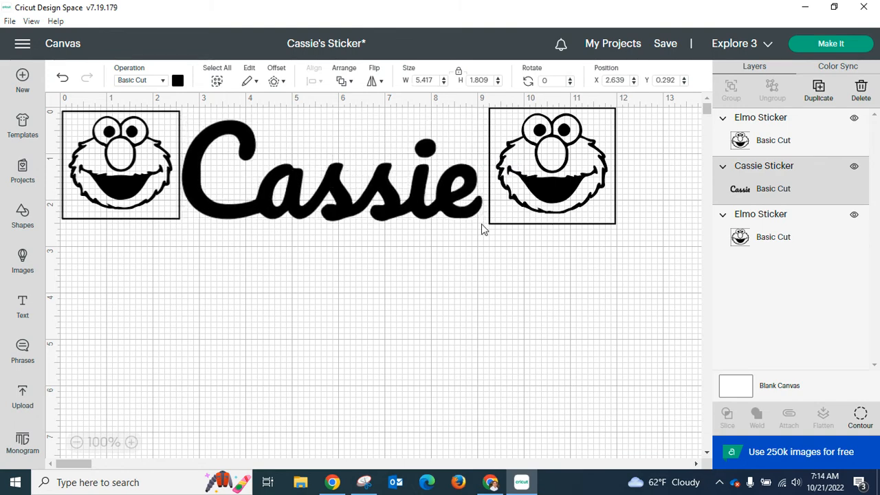
{"action": "left_click_drag", "start_coordinate": [395, 205], "coordinate": [397, 198]}
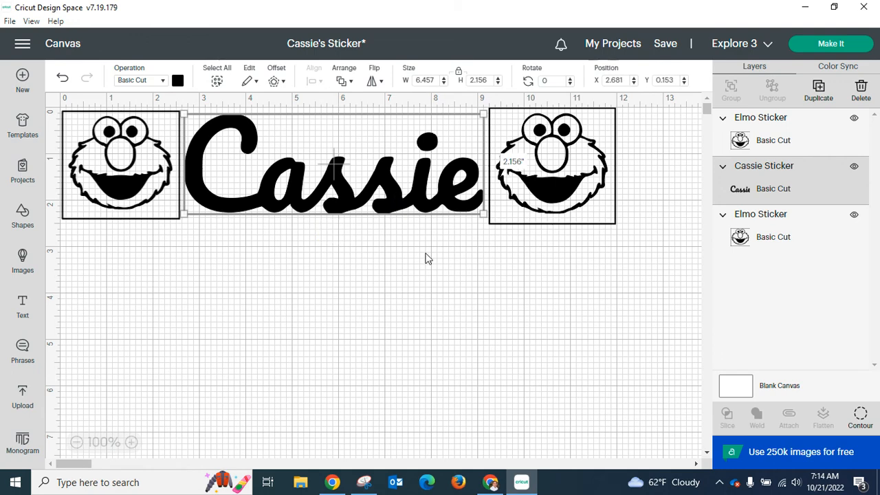
{"action": "left_click", "coordinate": [440, 310]}
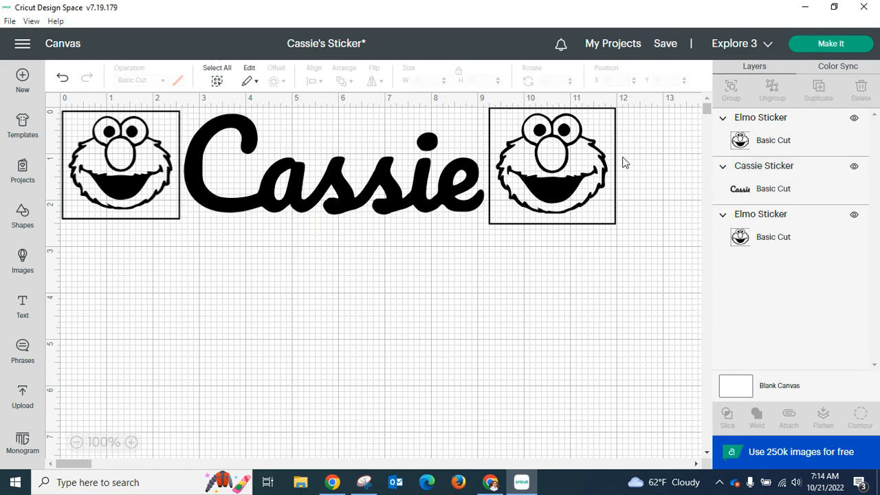
Save the existing project, accepting that Visible to Others is turned off.
{"action": "left_click", "coordinate": [666, 44]}
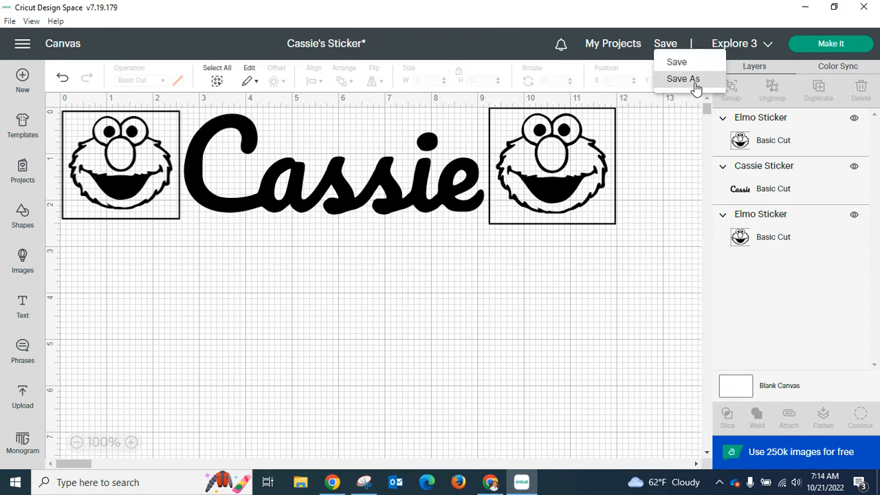
{"action": "left_click", "coordinate": [685, 63]}
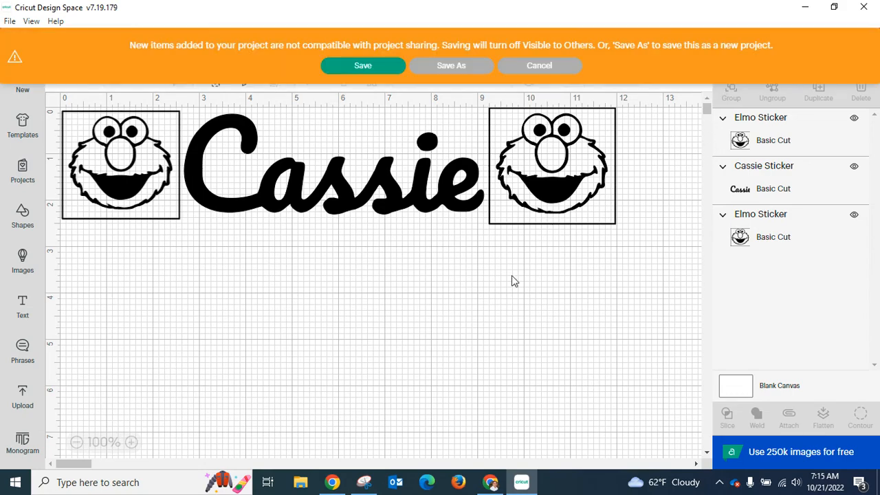
{"action": "left_click", "coordinate": [357, 67]}
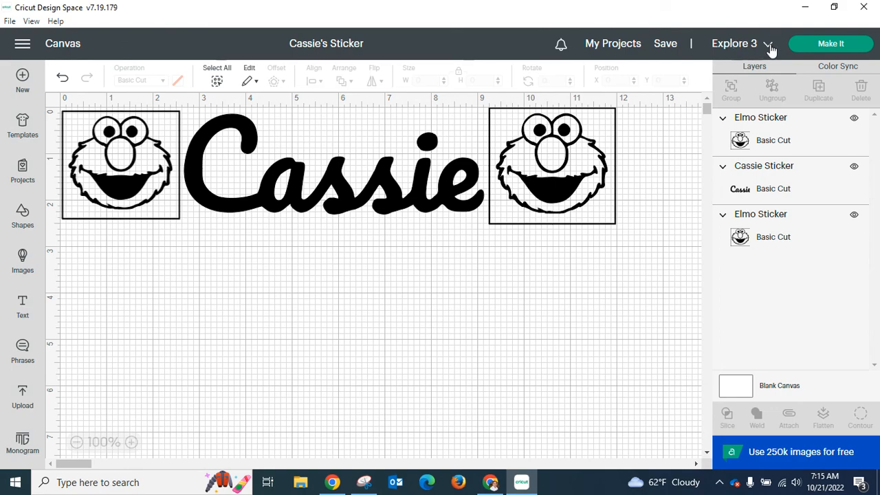
Send the project to cut preparation and move the name to the right of both Elmo images on the material.
{"action": "left_click", "coordinate": [828, 47]}
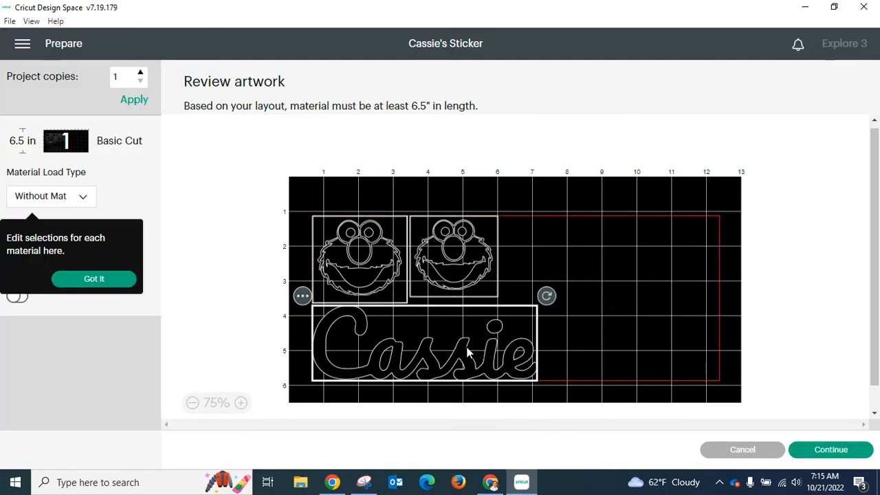
{"action": "left_click_drag", "start_coordinate": [468, 352], "coordinate": [690, 268]}
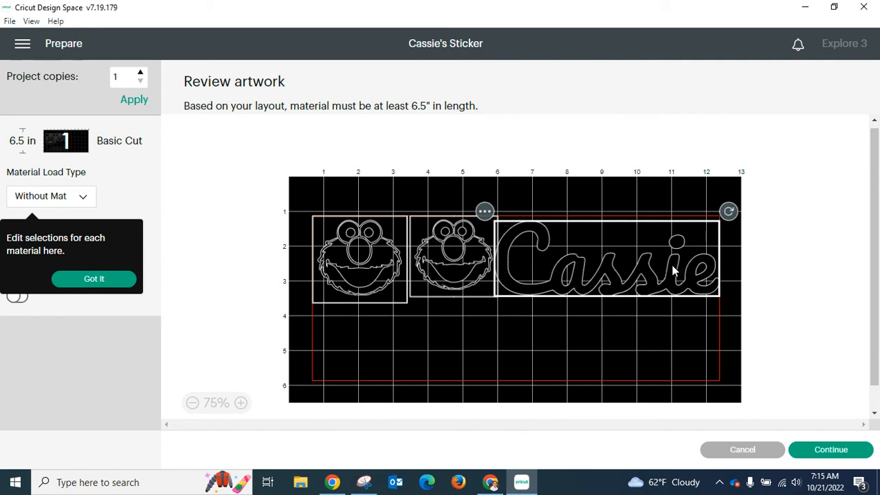
Leave cut preparation for the canvas and shrink the left Elmo image to about 2.4 by 2.2 inches.
{"action": "left_click", "coordinate": [443, 278]}
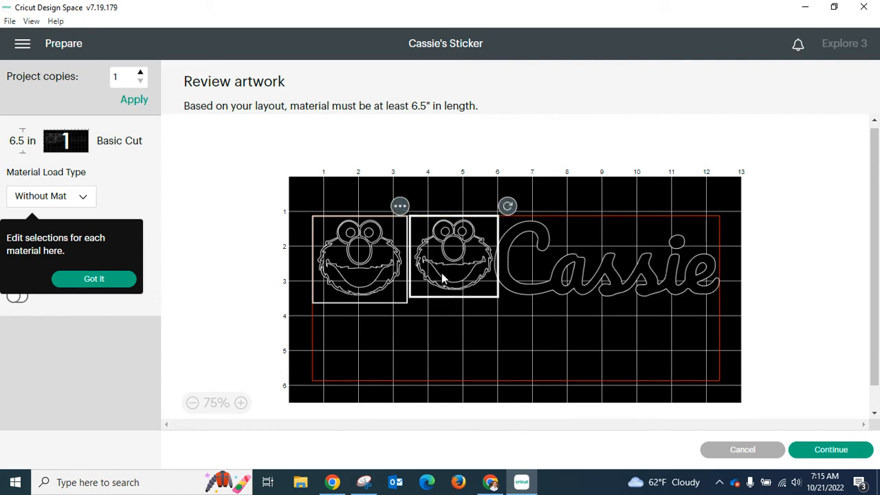
{"action": "left_click", "coordinate": [383, 280]}
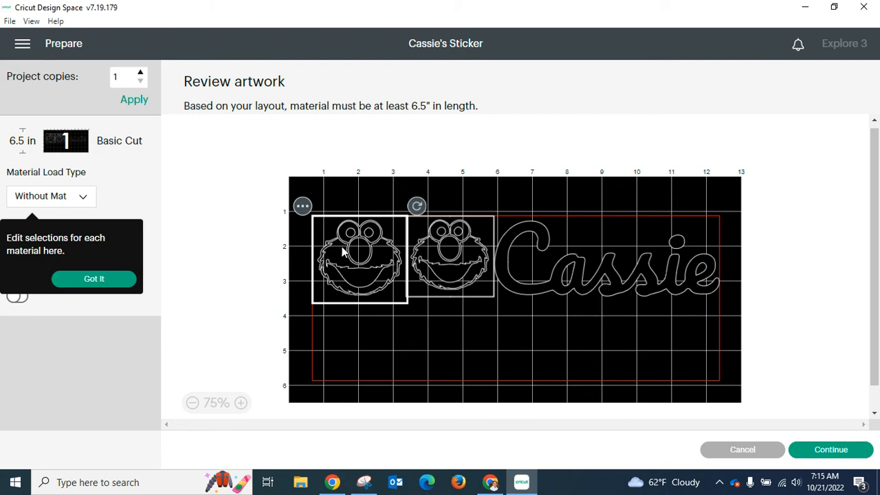
{"action": "left_click", "coordinate": [743, 450]}
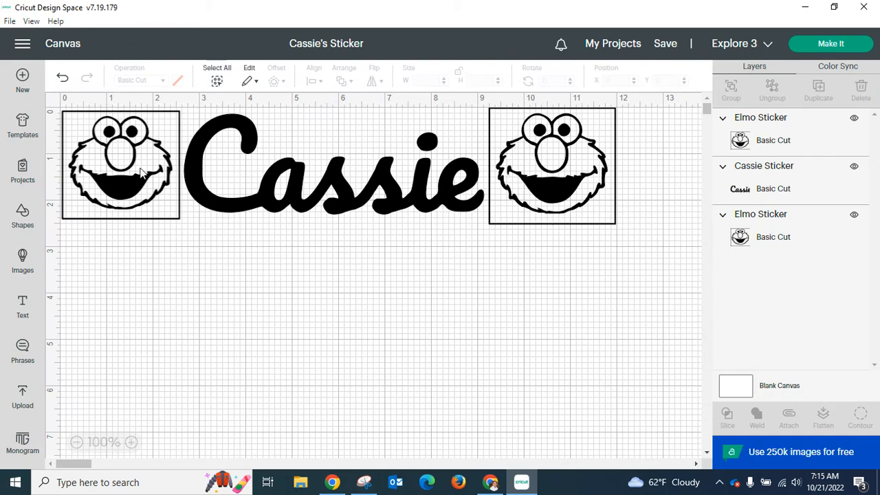
{"action": "left_click", "coordinate": [172, 210]}
{"action": "left_click_drag", "start_coordinate": [177, 217], "coordinate": [174, 213]}
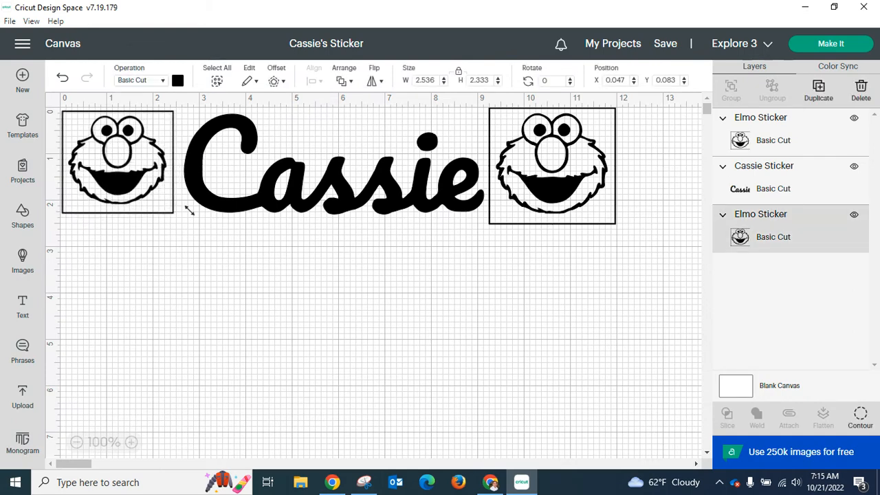
Shrink the name to about 6 by 2 inches and move it close to the left Elmo, starting near 2.5 inches.
{"action": "left_click", "coordinate": [327, 206]}
{"action": "left_click_drag", "start_coordinate": [484, 213], "coordinate": [465, 207]}
{"action": "left_click_drag", "start_coordinate": [410, 196], "coordinate": [403, 196]}
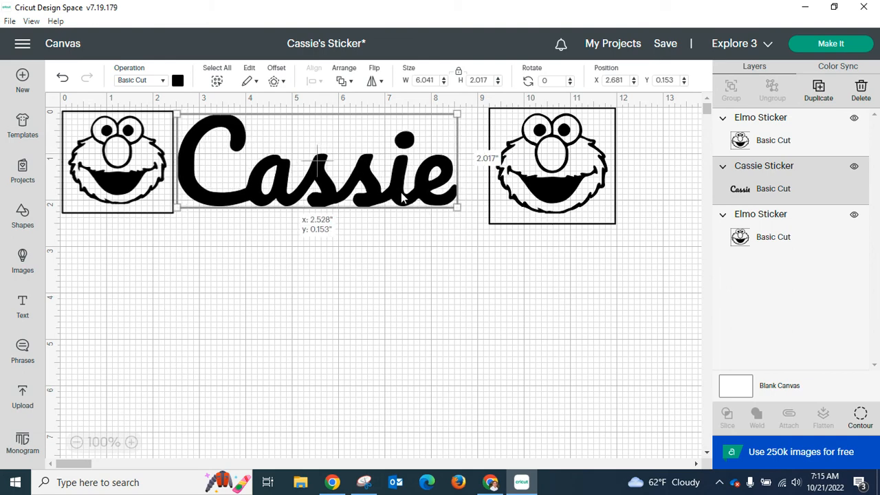
Shrink the right Elmo image to about 2.4 inches wide, matching the left one.
{"action": "left_click", "coordinate": [564, 199]}
{"action": "left_click_drag", "start_coordinate": [614, 219], "coordinate": [544, 186]}
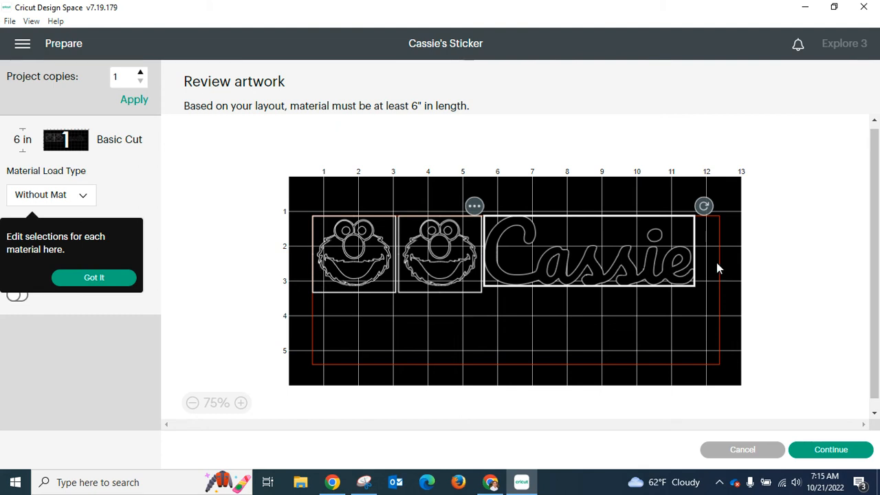
Set the material load type to On Mat and dismiss the tip about editing material selections.
{"action": "left_click", "coordinate": [61, 200]}
{"action": "left_click", "coordinate": [41, 239]}
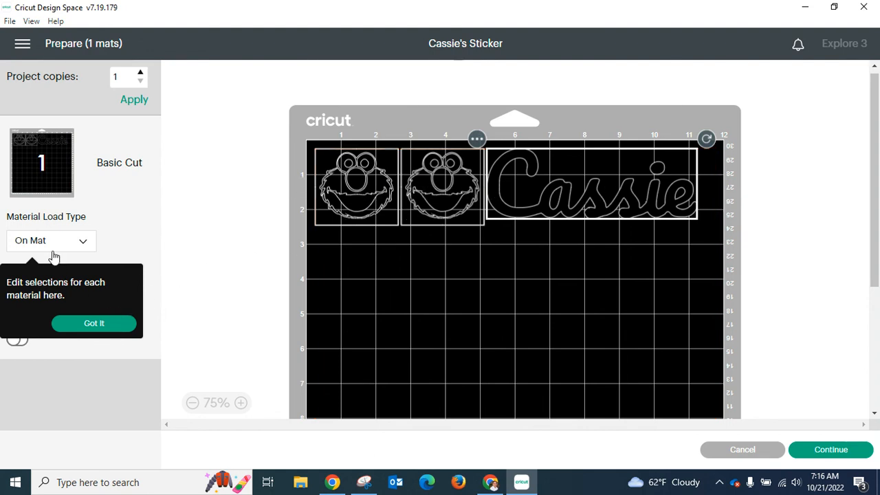
{"action": "left_click", "coordinate": [108, 318]}
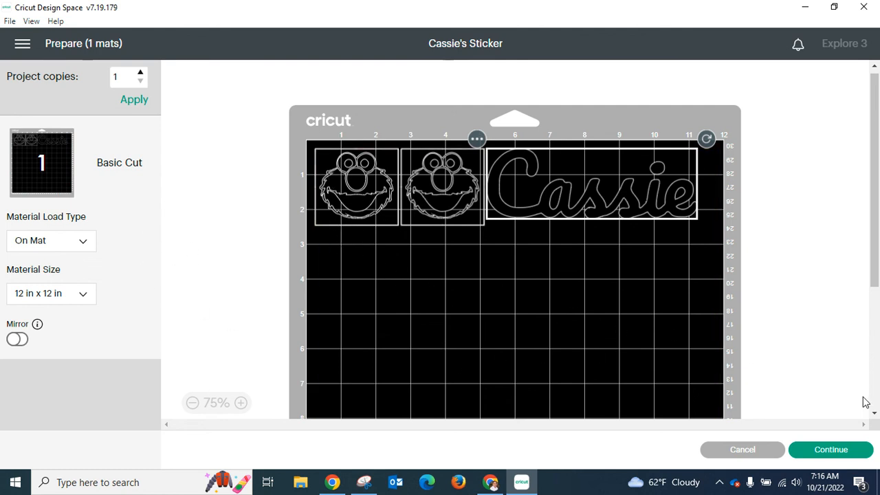
Continue to the Make stage and set the base material to Smart Vinyl – Permanent.
{"action": "left_click", "coordinate": [832, 450]}
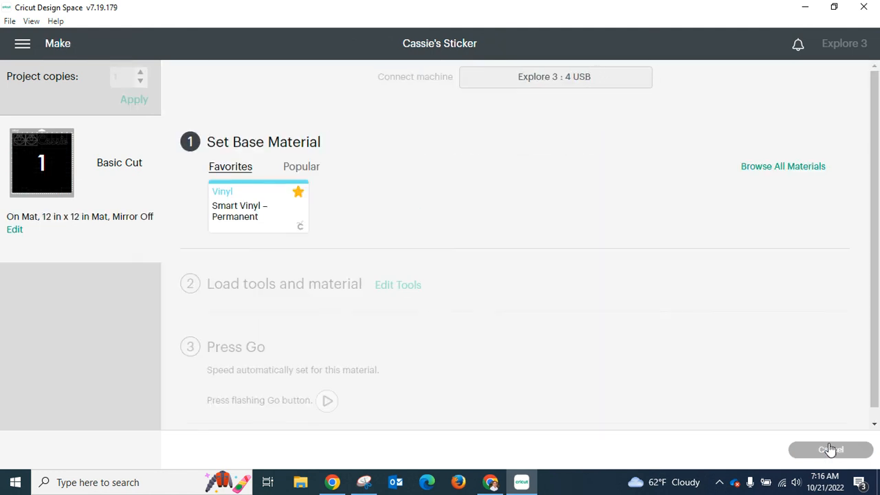
{"action": "left_click", "coordinate": [260, 208]}
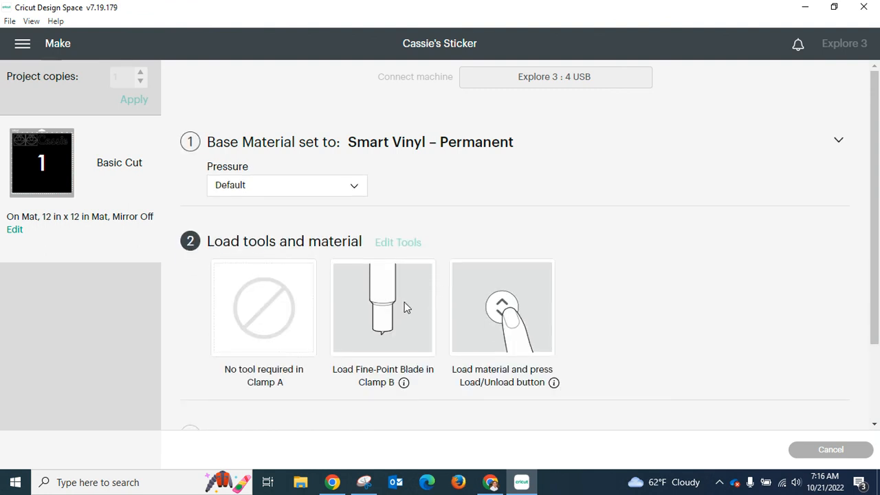